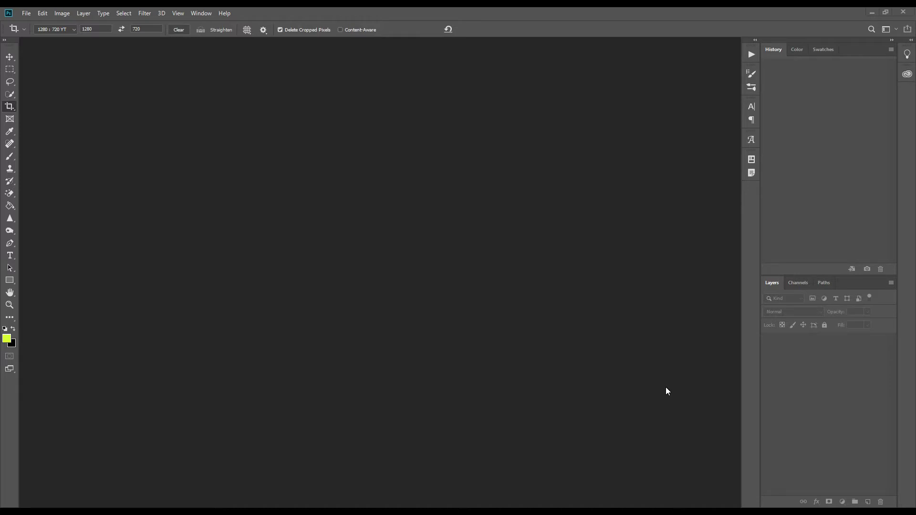
Create a new white 1795 × 1000 px document and select the Move tool
left_click(24, 14)
left_click(67, 22)
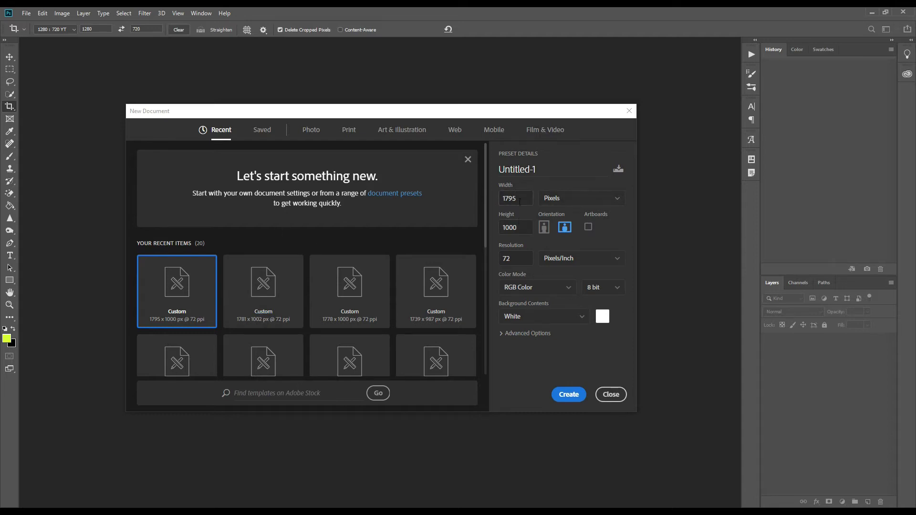
left_click(566, 395)
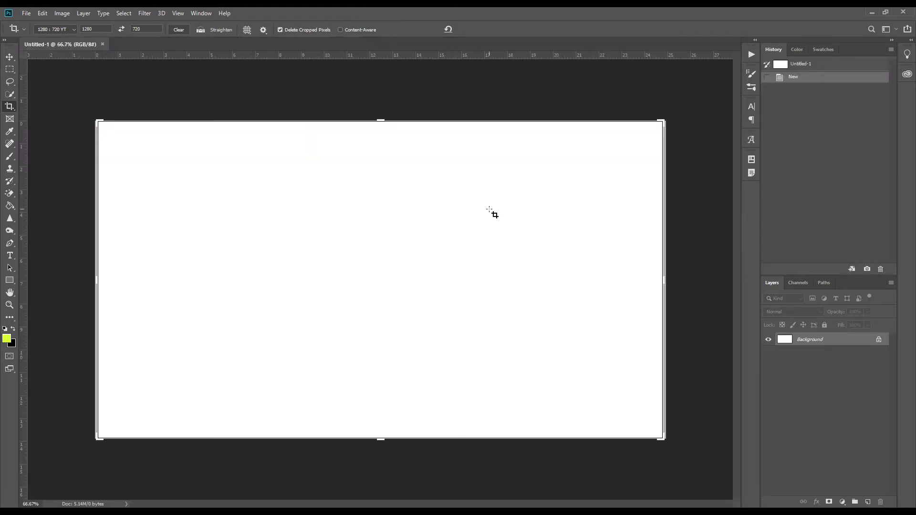
left_click(10, 57)
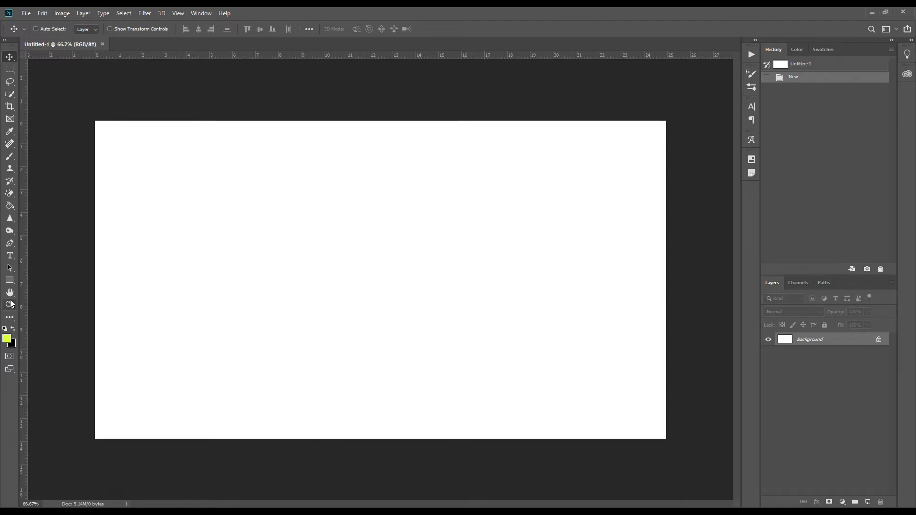
Pick the Diamond Card custom shape and draw one at the canvas's lower-left corner
left_click(8, 282)
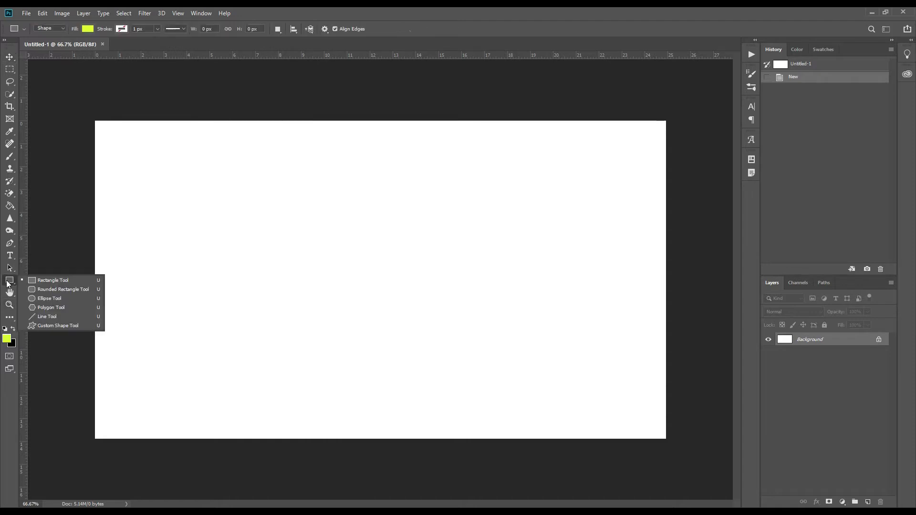
left_click(58, 325)
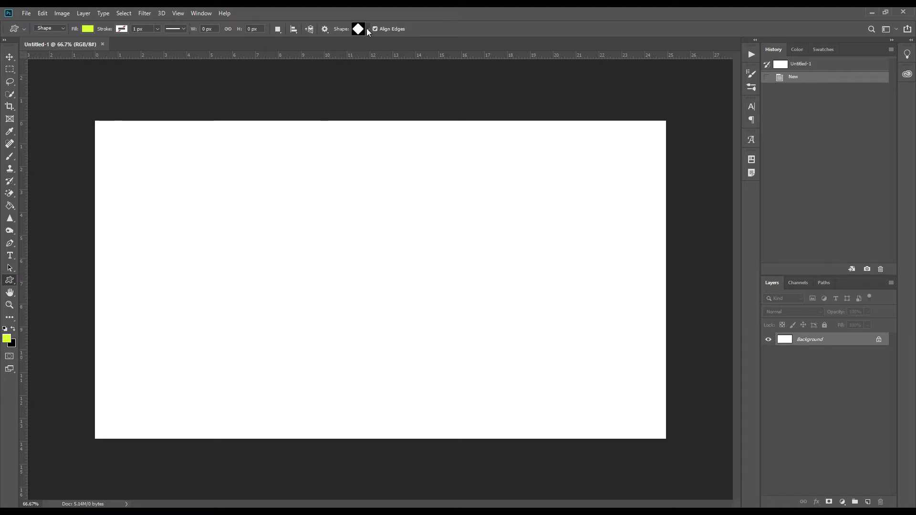
left_click(367, 30)
scroll(377, 170, "down", 2)
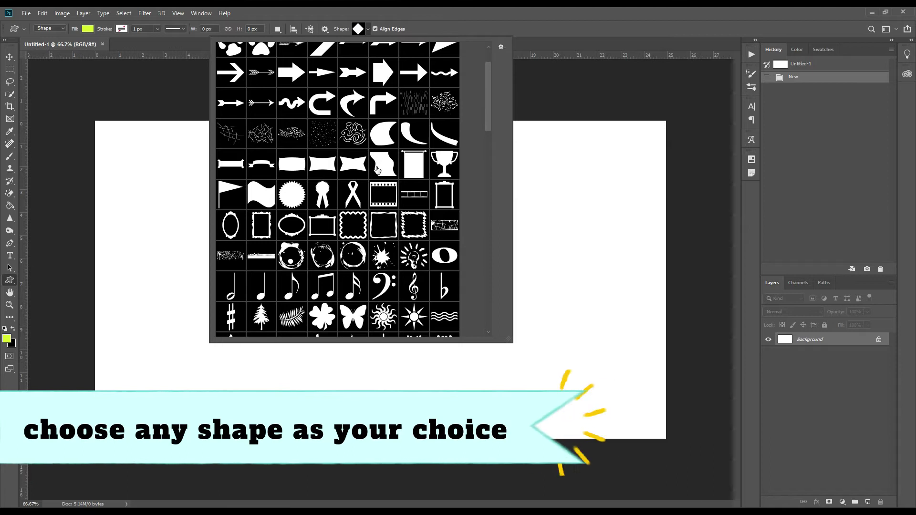
scroll(377, 170, "down", 5)
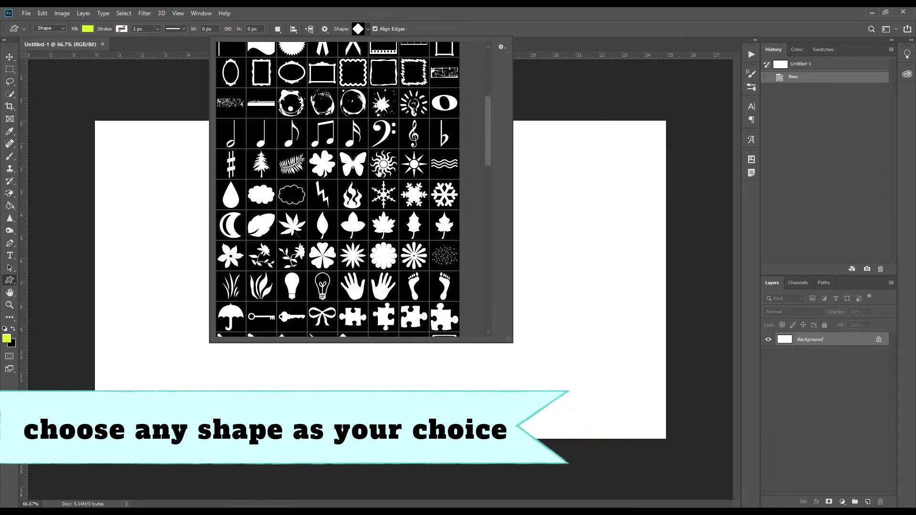
scroll(379, 171, "down", 5)
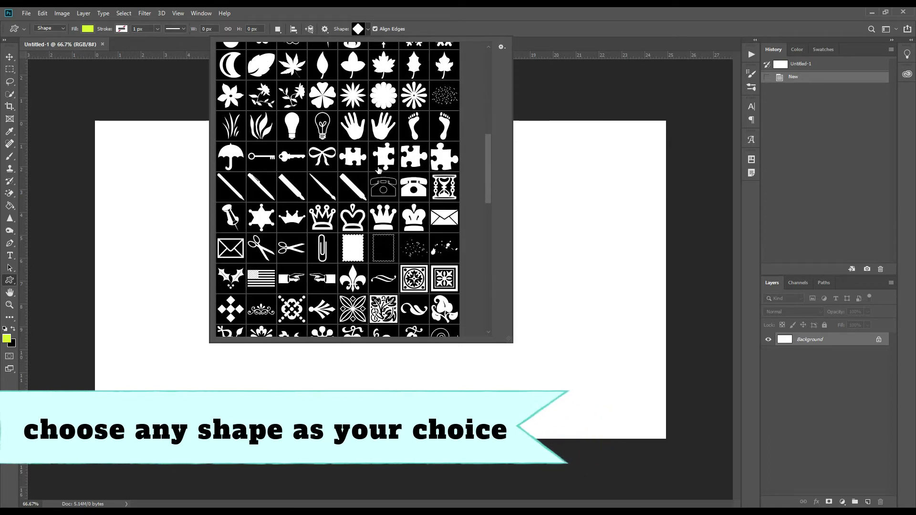
scroll(379, 170, "down", 6)
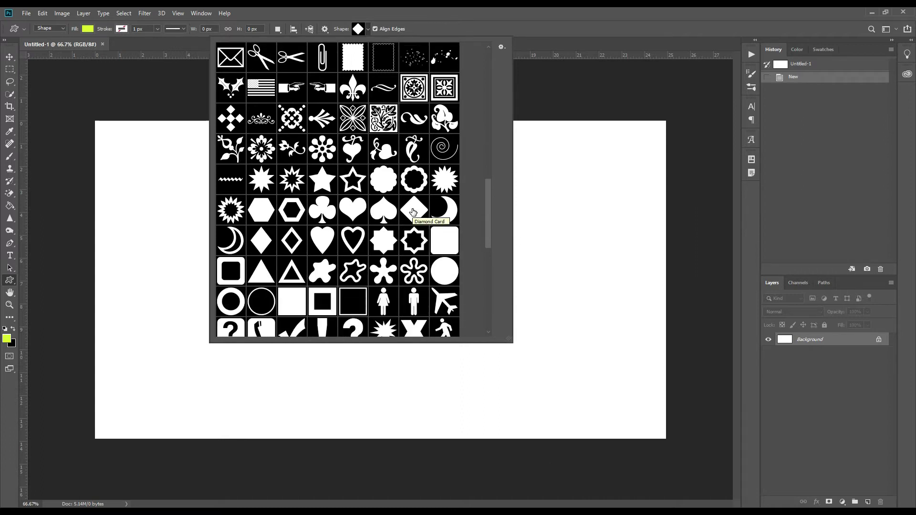
left_click(413, 212)
left_click(547, 25)
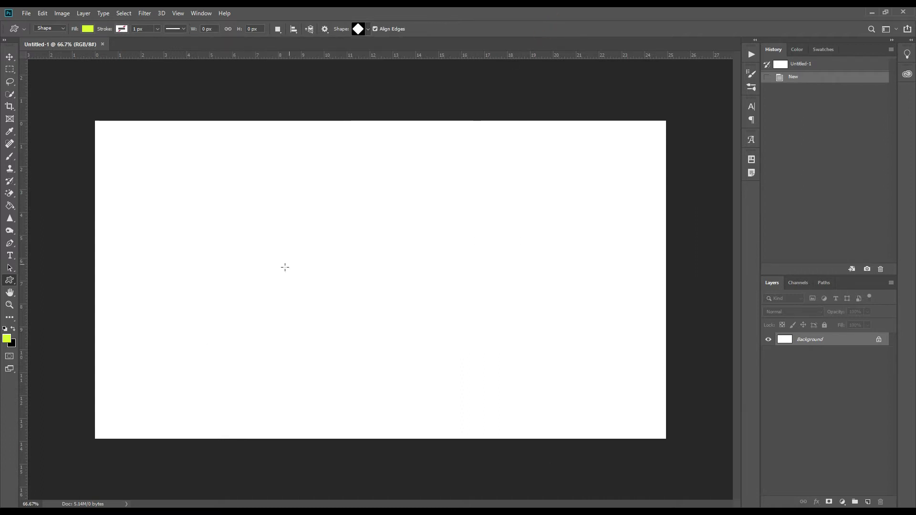
left_click_drag(97, 373, 229, 477)
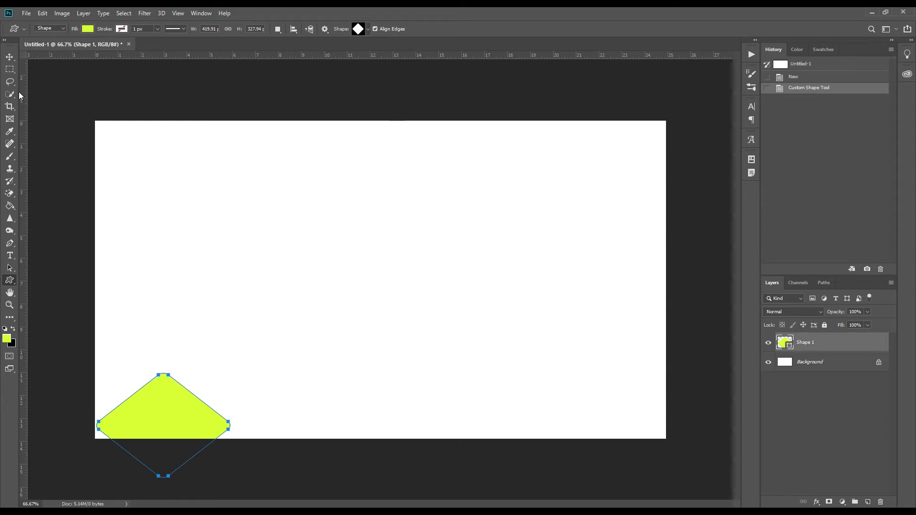
Move the diamond up slightly and enlarge it a little with Free Transform
left_click(10, 57)
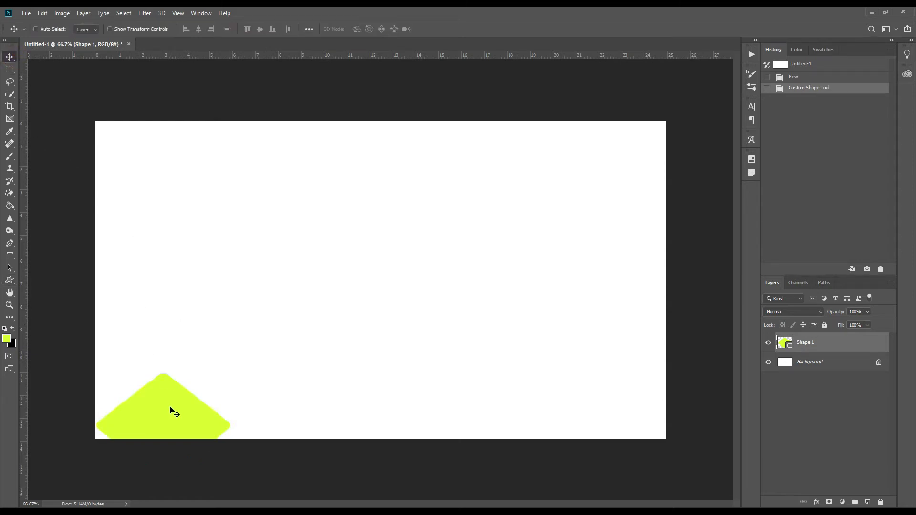
left_click_drag(172, 409, 166, 368)
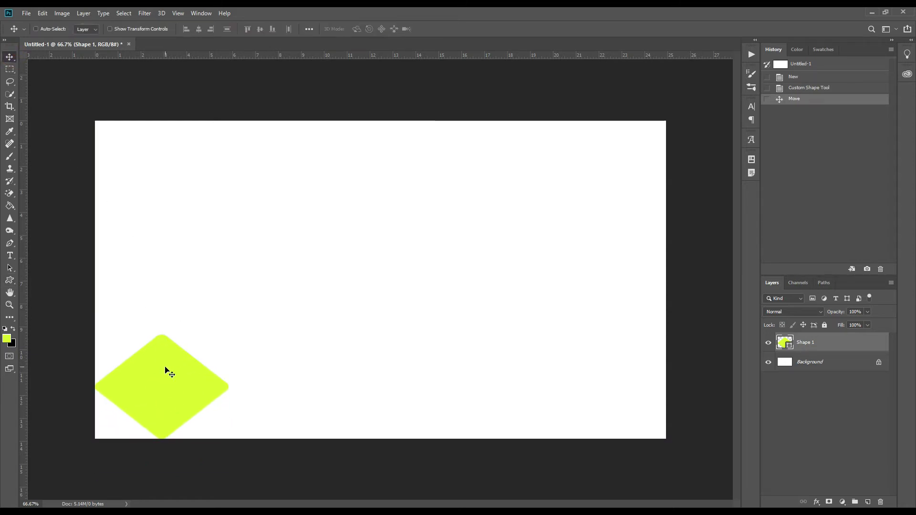
key("ctrl+t")
left_click_drag(228, 335, 234, 326)
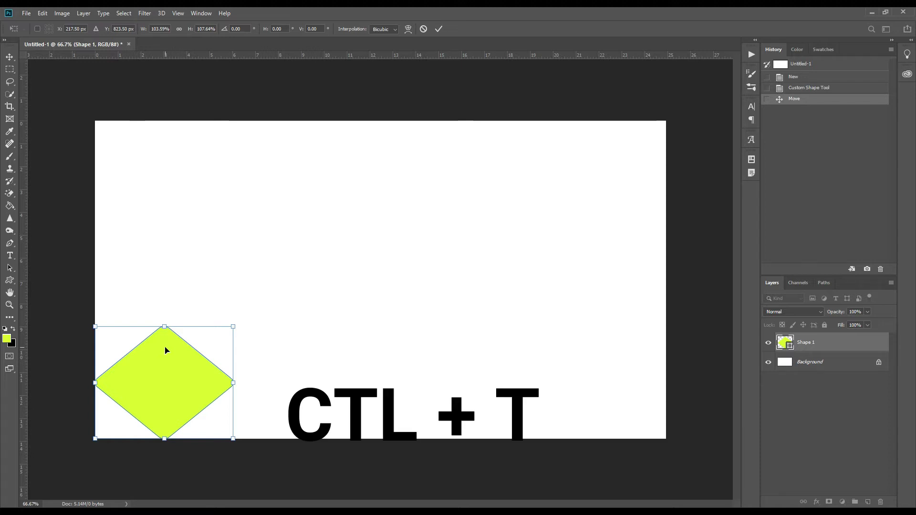
mouse_move(233, 328)
left_mouse_down()
mouse_move(262, 302)
mouse_move(259, 319)
mouse_move(227, 328)
mouse_move(267, 302)
mouse_move(231, 327)
mouse_move(245, 317)
left_mouse_up()
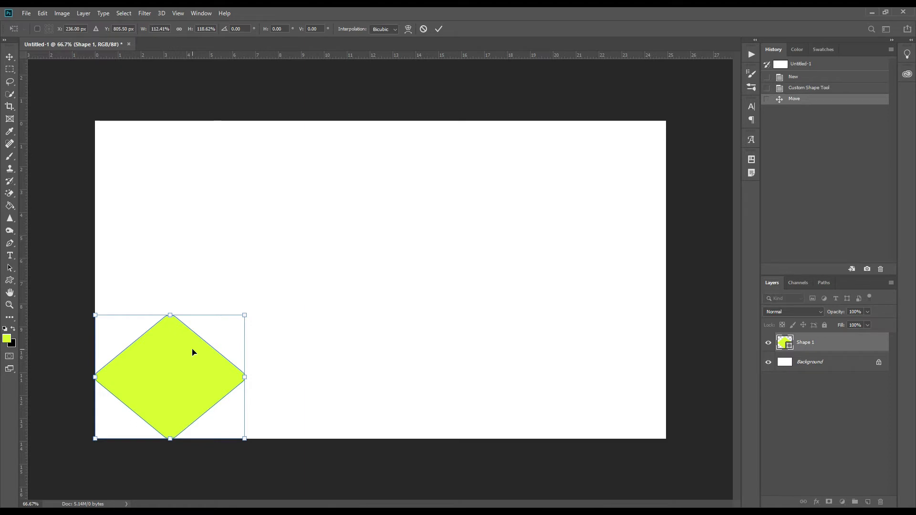
left_click(221, 276)
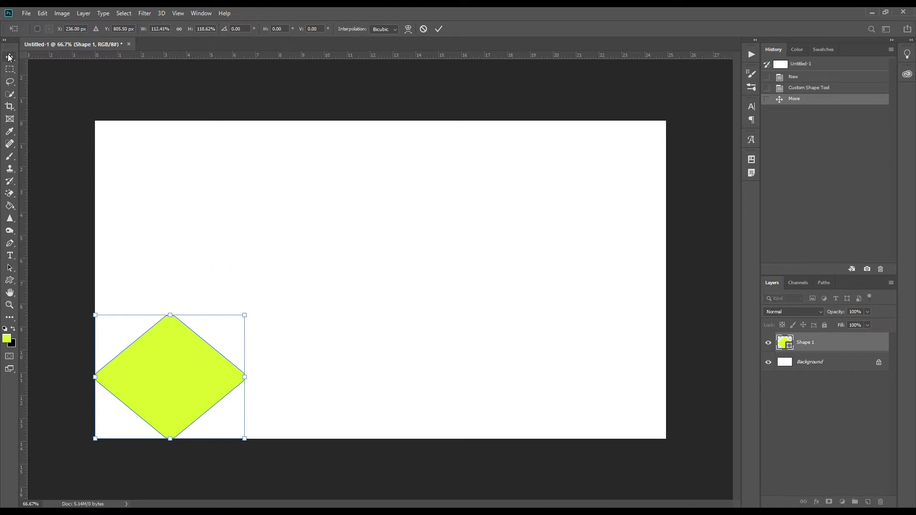
left_click(438, 28)
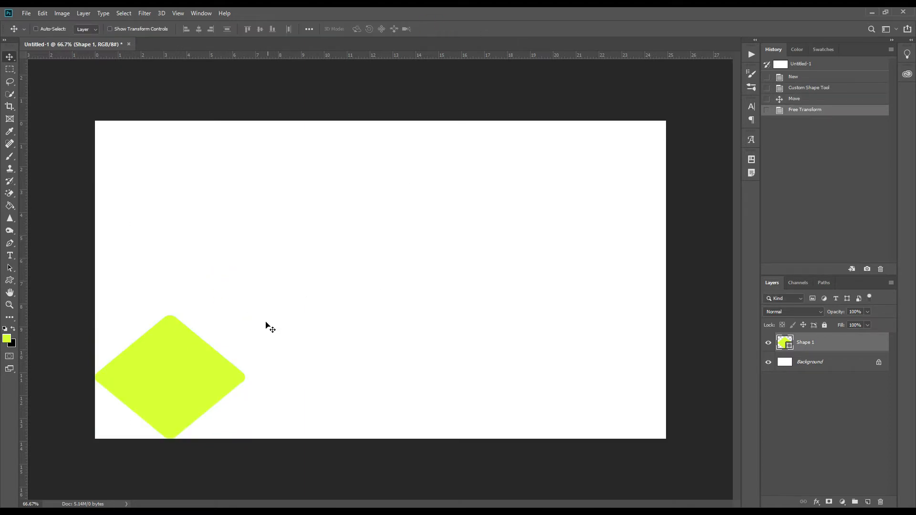
left_click(183, 367)
Duplicate the diamond up and to the right to form a four-diamond diagonal row
left_click_drag(183, 372, 350, 231)
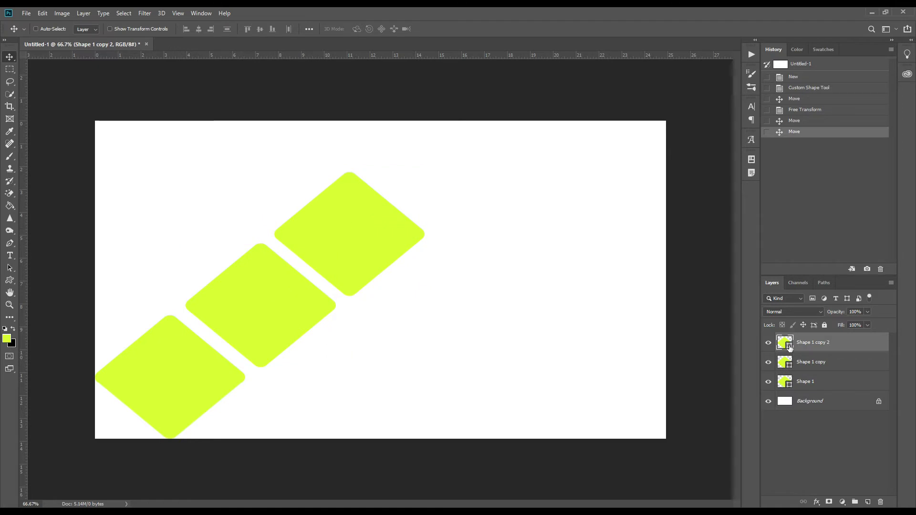
left_click(811, 344)
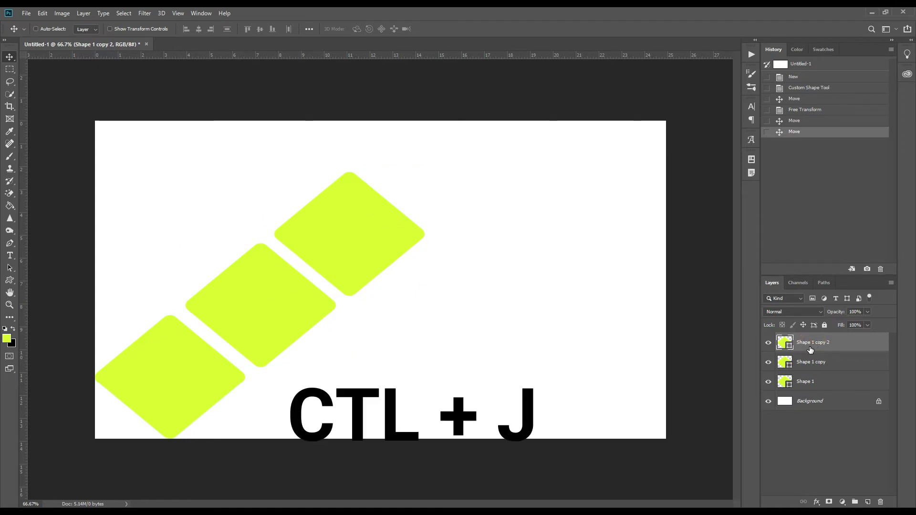
key("ctrl+j")
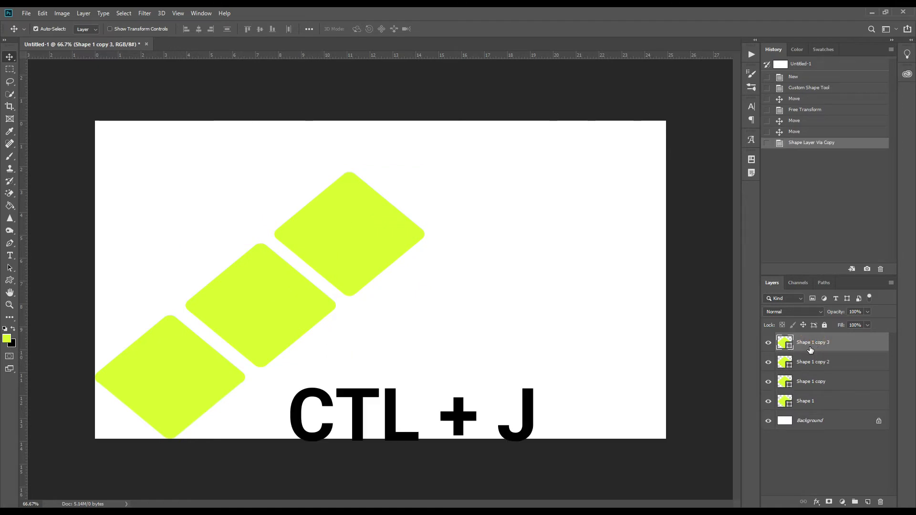
left_click_drag(351, 230, 438, 164)
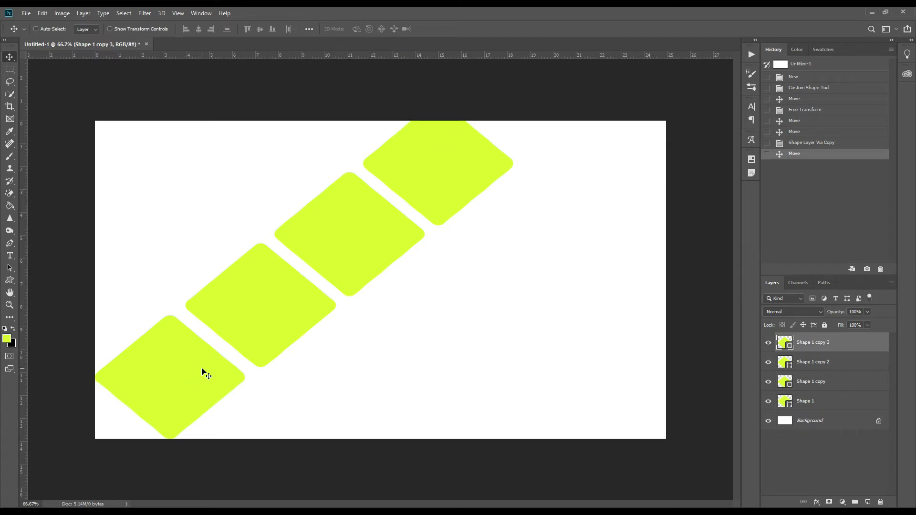
left_click(816, 363, "ctrl")
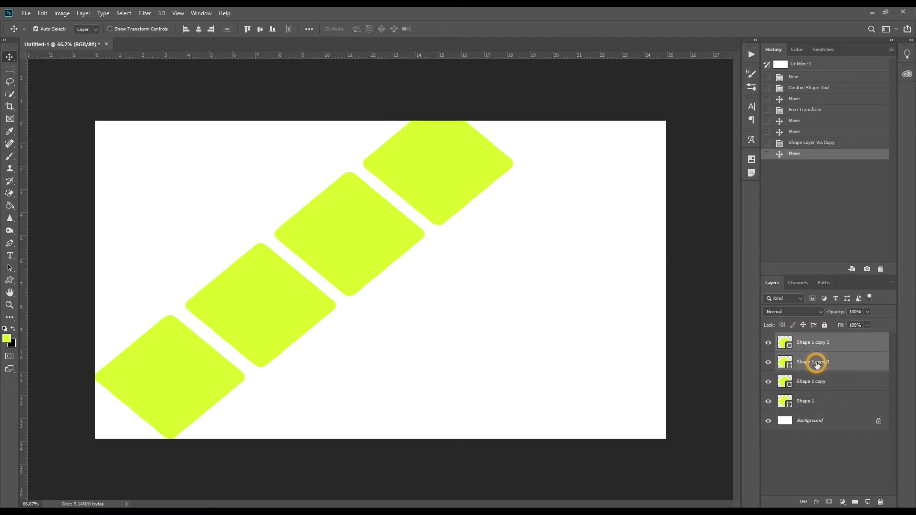
Select all four diamond layers and Alt-drag copies down-right to tile the canvas
left_click(814, 381, "ctrl")
left_click(811, 400, "ctrl")
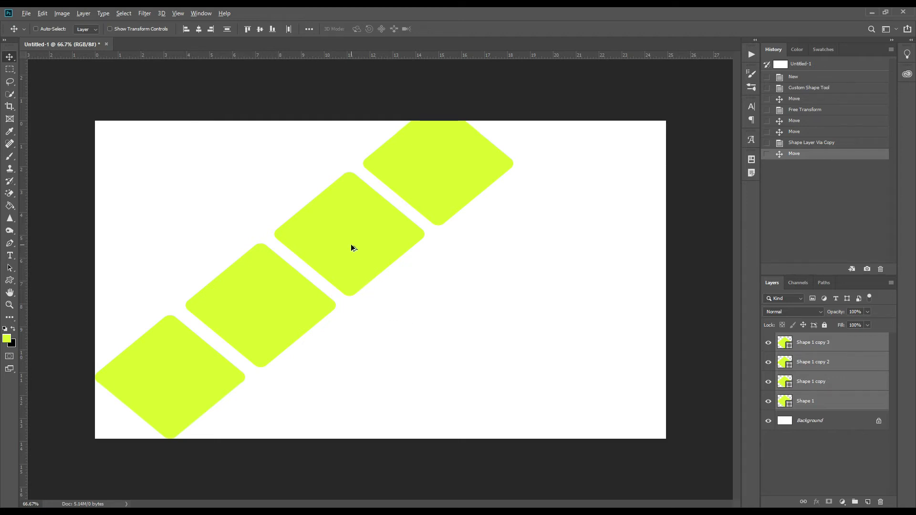
left_click_drag(350, 244, 629, 315)
left_click(445, 313)
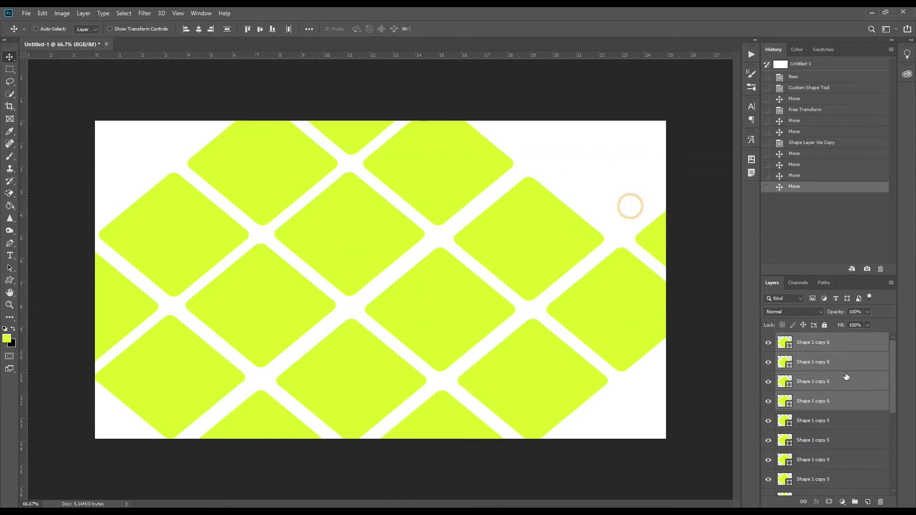
left_click(834, 340)
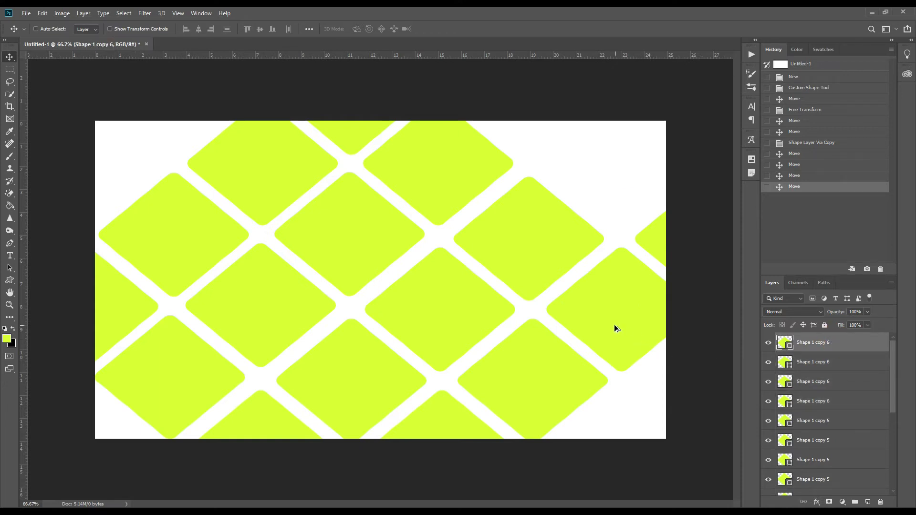
Move and copy diamonds to fill the gaps along the right and top edges
left_click_drag(614, 325, 523, 254)
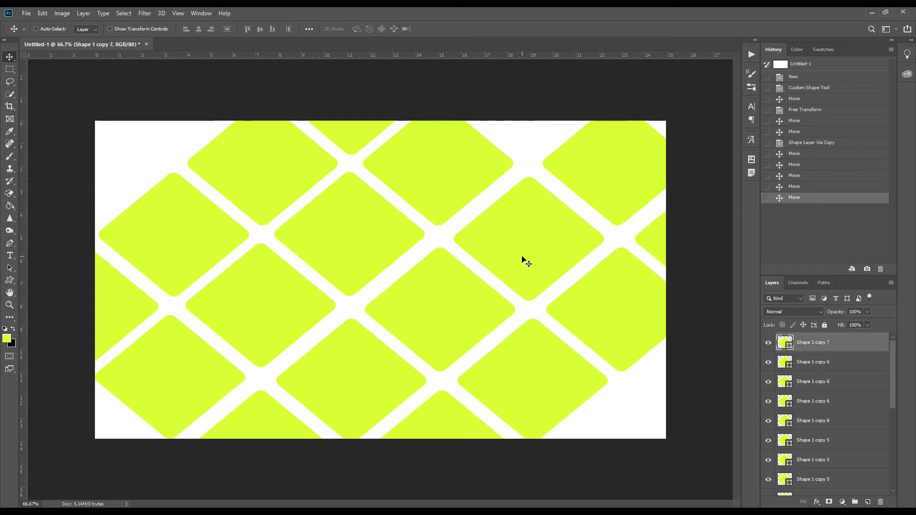
left_click_drag(594, 171, 645, 447)
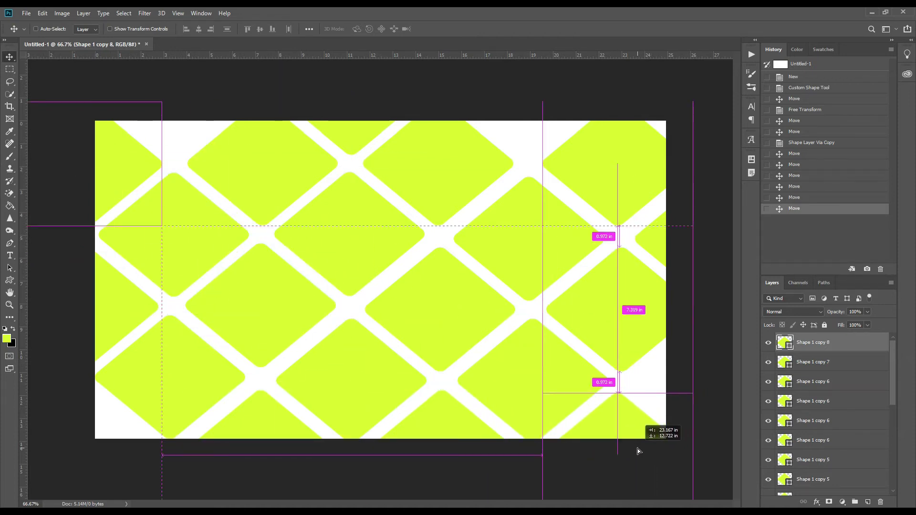
left_click_drag(637, 449, 637, 449)
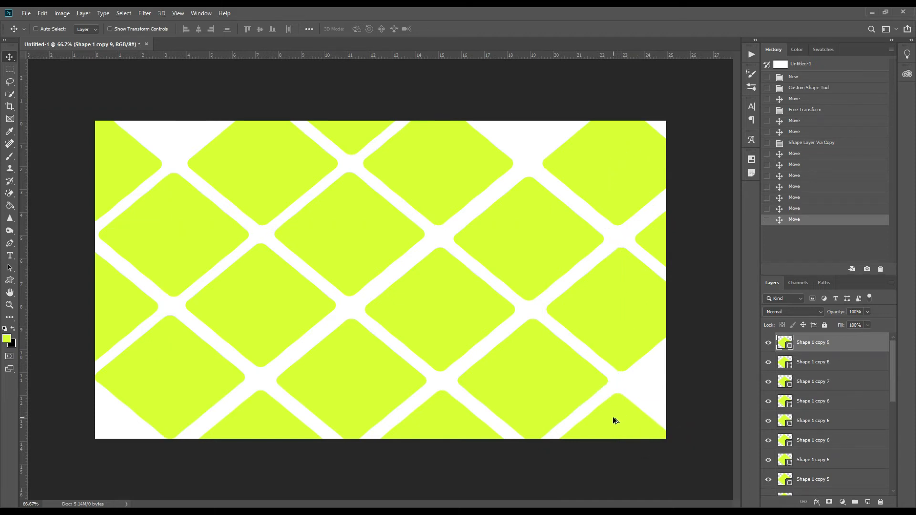
left_click_drag(612, 409, 519, 52)
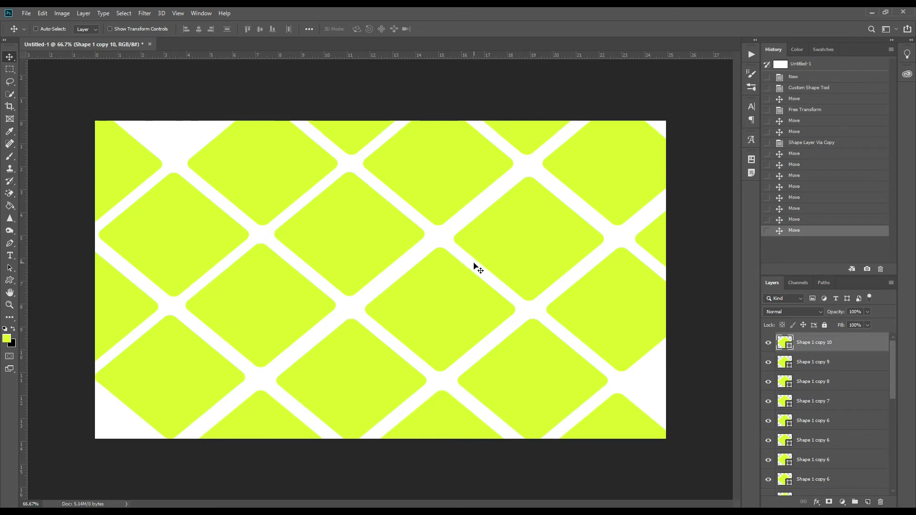
Select the Shape 1 layer and drag in the 4k-wallpaper-beautiful-cute-2829367 photo from Explorer
scroll(479, 271, "down", 2)
scroll(360, 282, "up", 4)
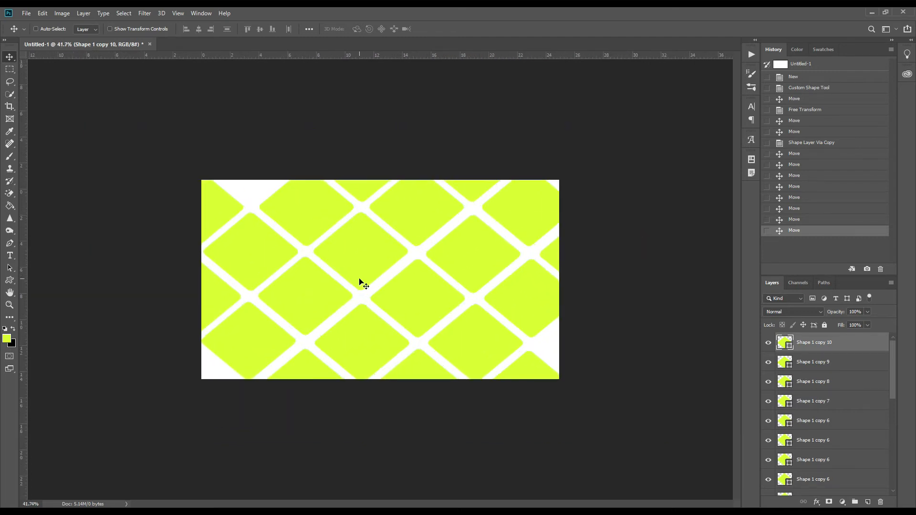
scroll(359, 282, "down", 1)
scroll(359, 282, "down", 2)
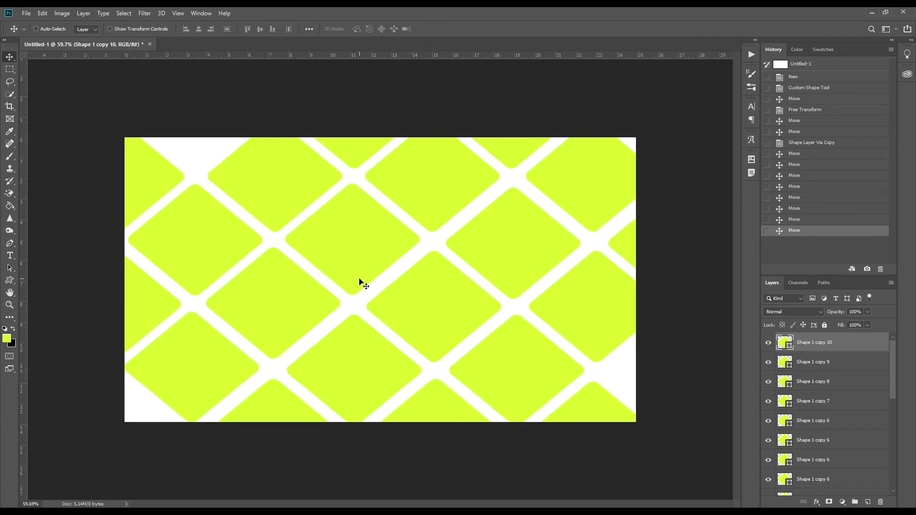
scroll(360, 282, "up", 2)
key("alt+comma")
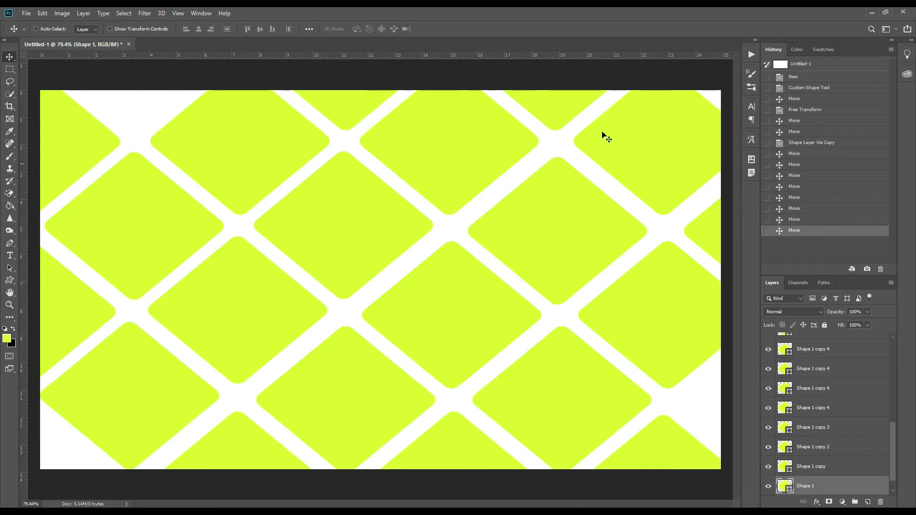
left_click(886, 12)
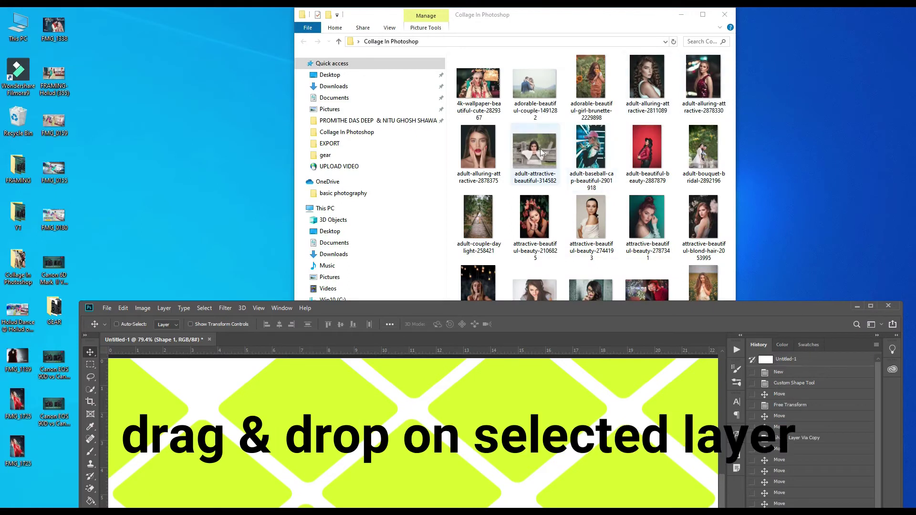
left_click_drag(482, 87, 415, 448)
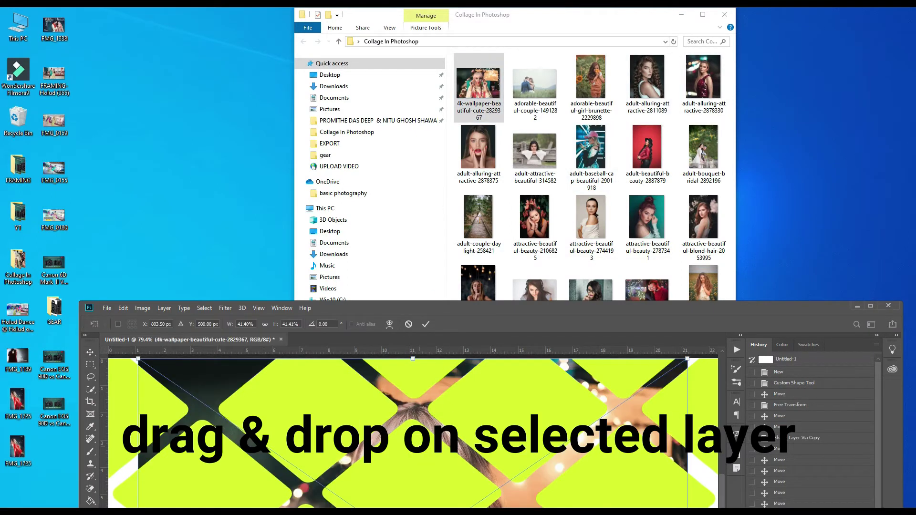
left_click(868, 307)
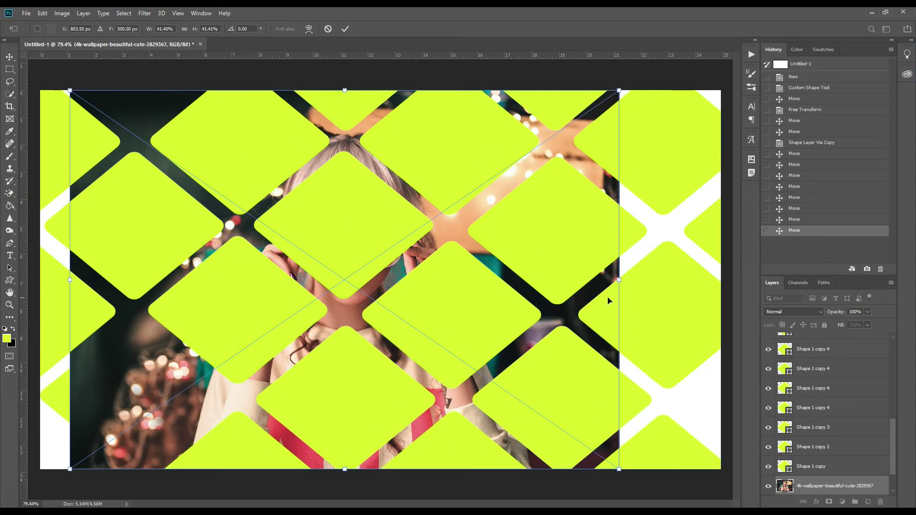
Commit the placed photo and clip it to the lower-left diamond with Create Clipping Mask
scroll(812, 426, "down", 2)
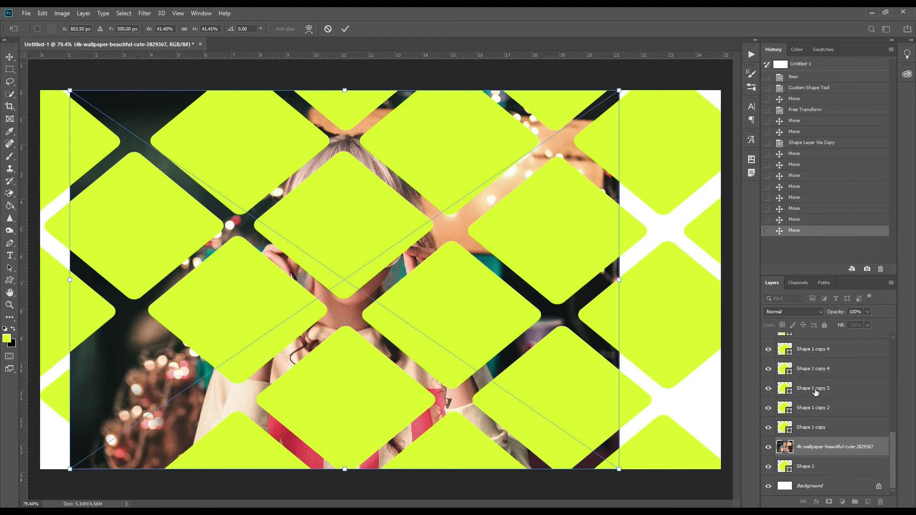
key("Return")
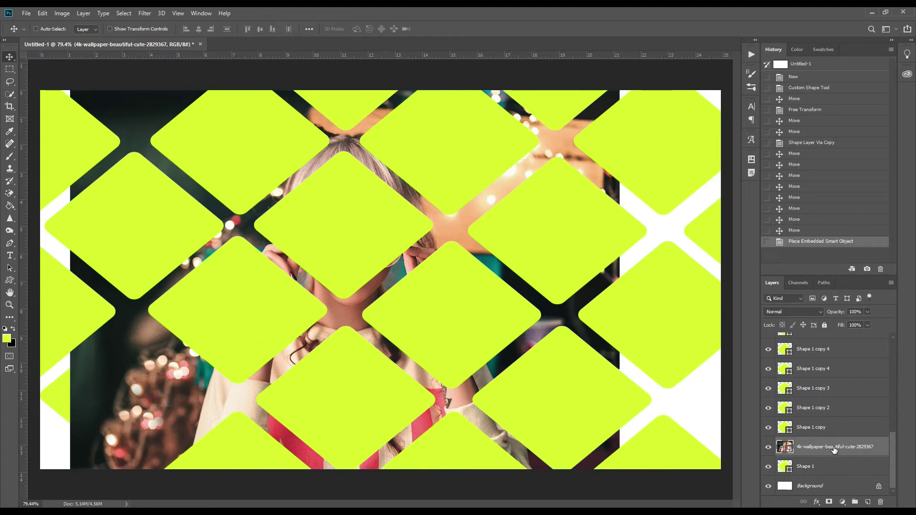
right_click(834, 448)
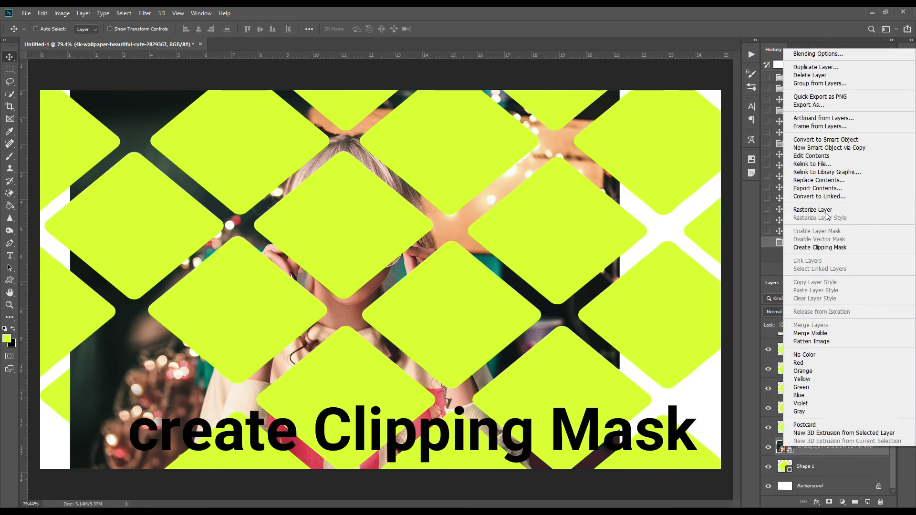
left_click(848, 248)
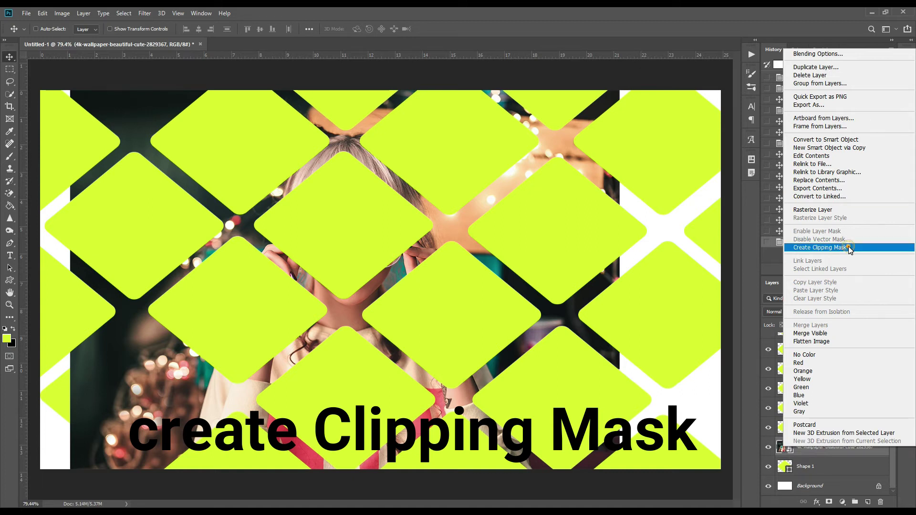
left_click_drag(135, 385, 215, 372)
scroll(215, 372, "down", 2)
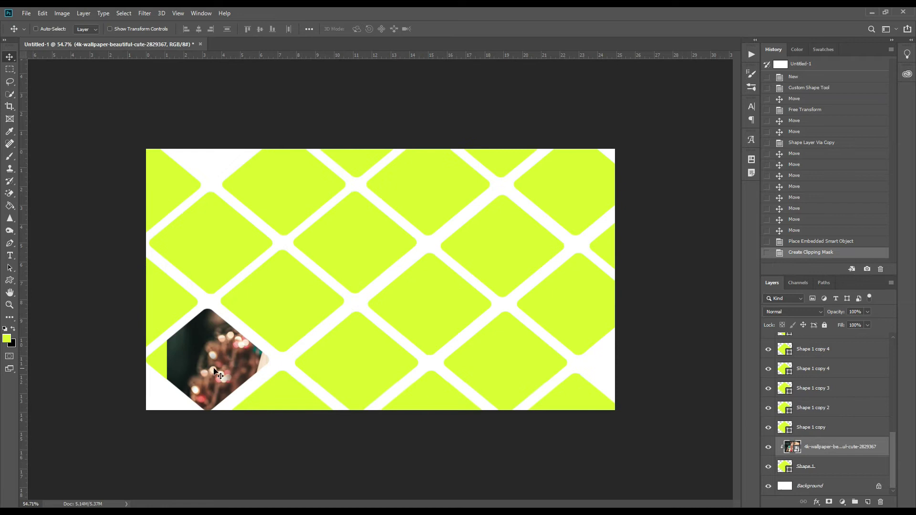
Scale and nudge the clipped photo so the girl's face fills the diamond
key("ctrl+t")
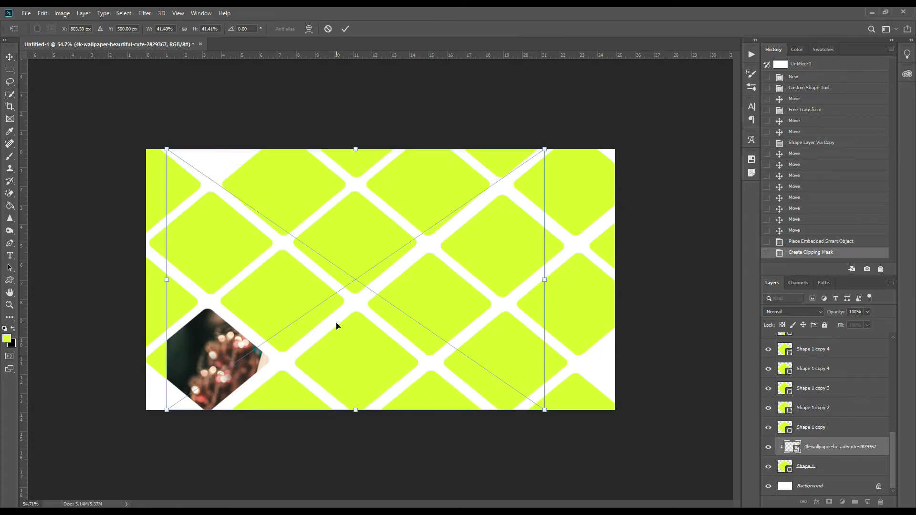
left_click_drag(543, 150, 188, 332)
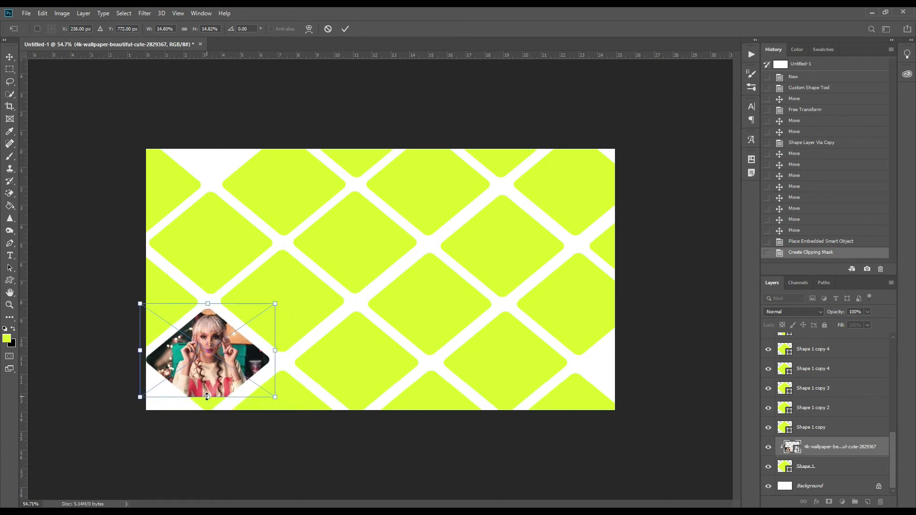
left_click_drag(207, 397, 207, 423)
left_click_drag(207, 380, 207, 377)
left_click(345, 29)
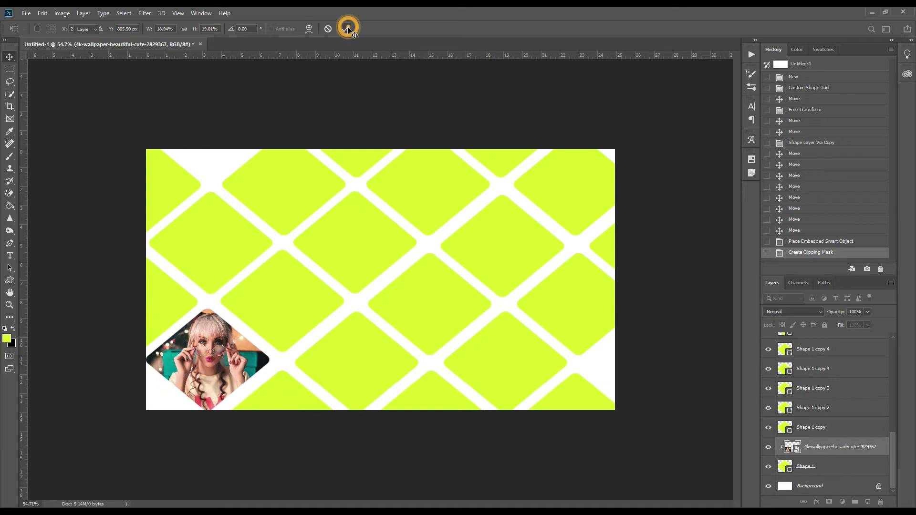
left_click(885, 12)
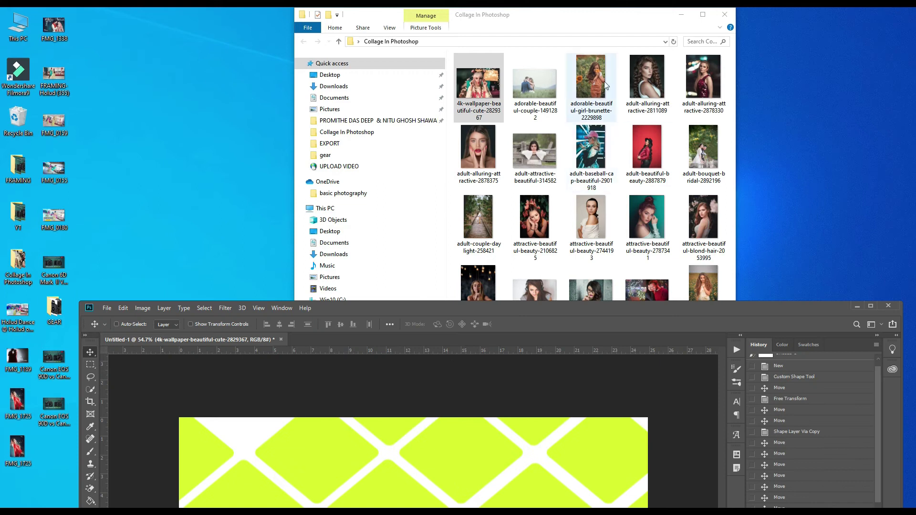
Select four portrait photos in the Collage In Photoshop folder and drop them onto the canvas
left_click(703, 14)
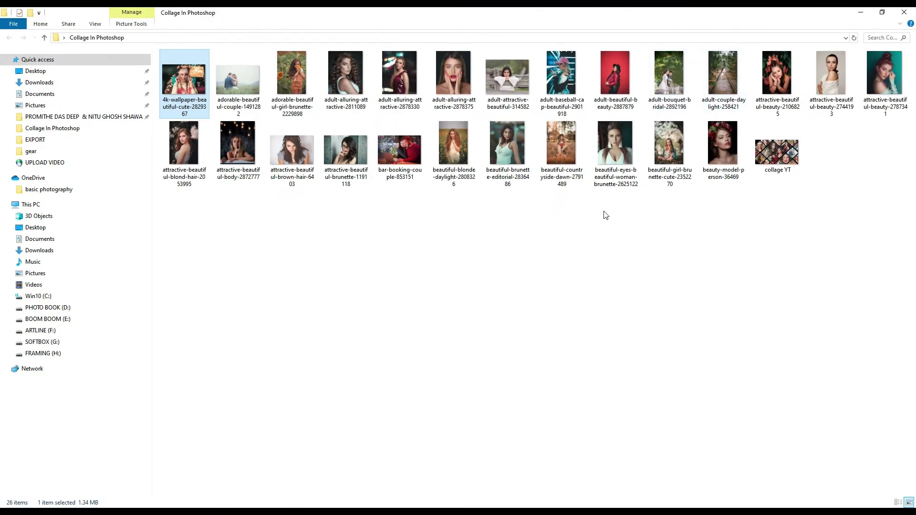
left_click(881, 12)
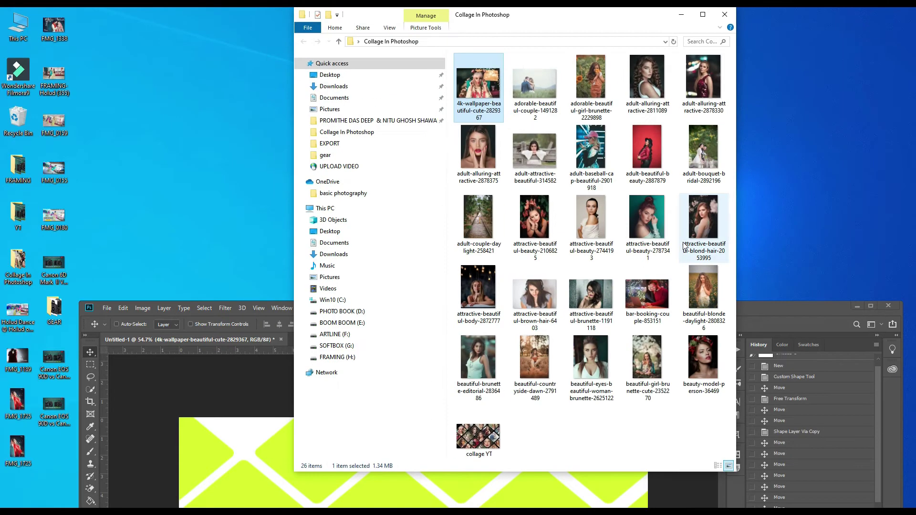
left_click_drag(572, 14, 702, 15)
left_click(618, 143)
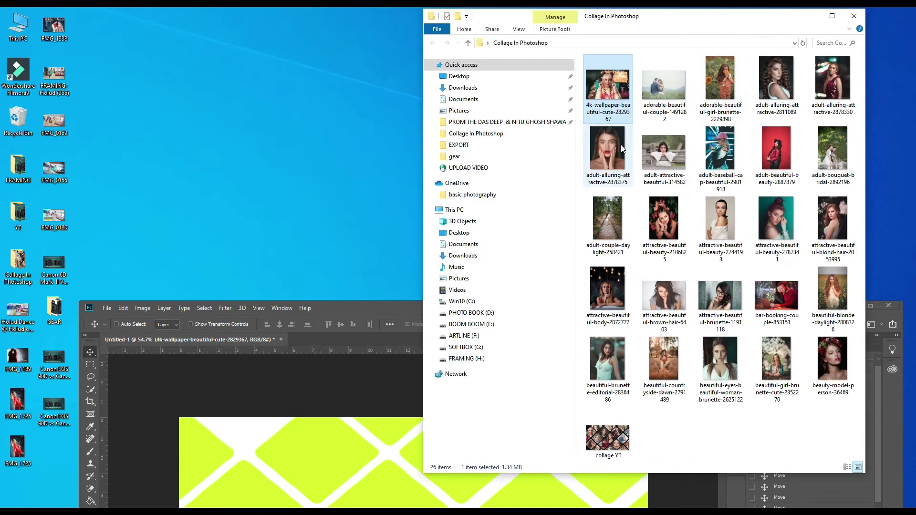
left_click(643, 150, "ctrl")
left_click(719, 149, "ctrl")
left_click(782, 151, "ctrl")
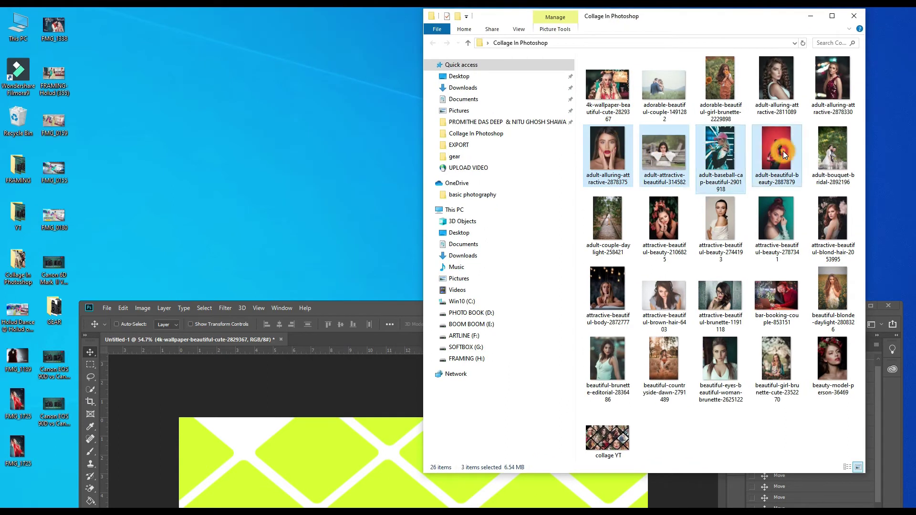
left_click_drag(655, 173, 272, 487)
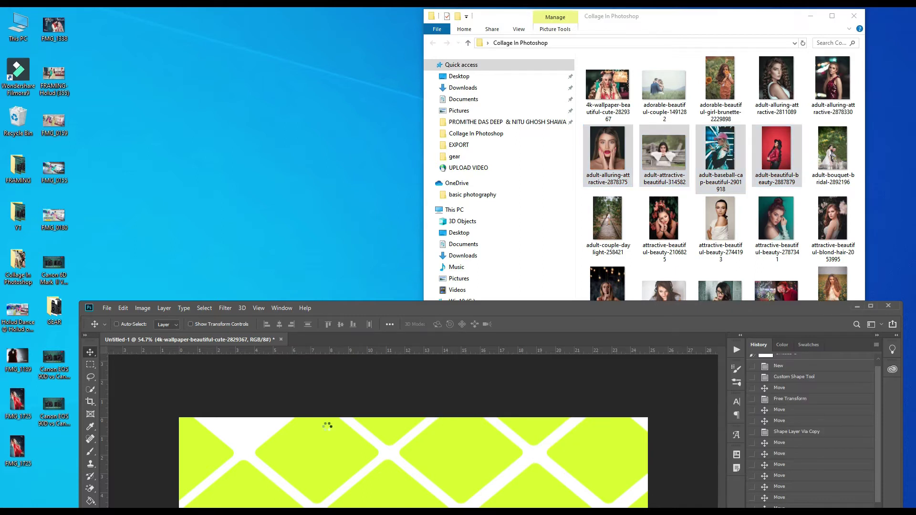
Commit the placement of all four dropped portrait photos
left_click(871, 307)
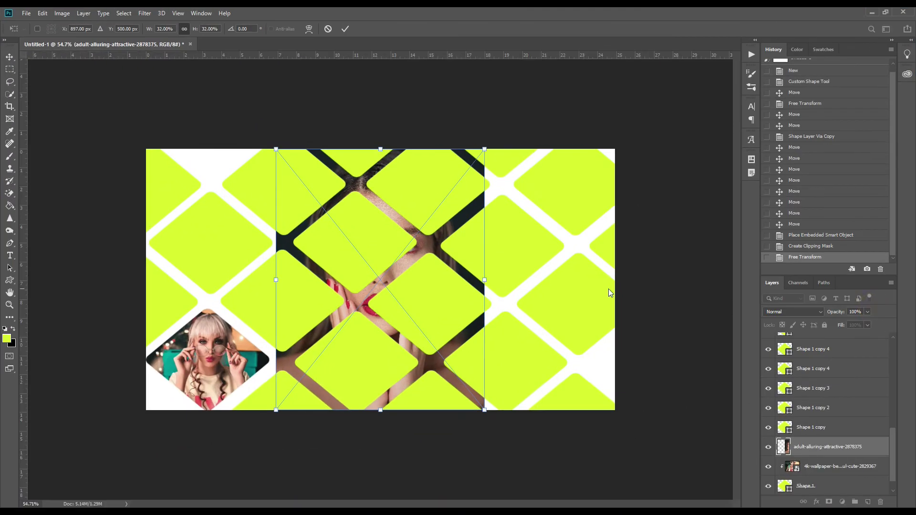
left_click(345, 29)
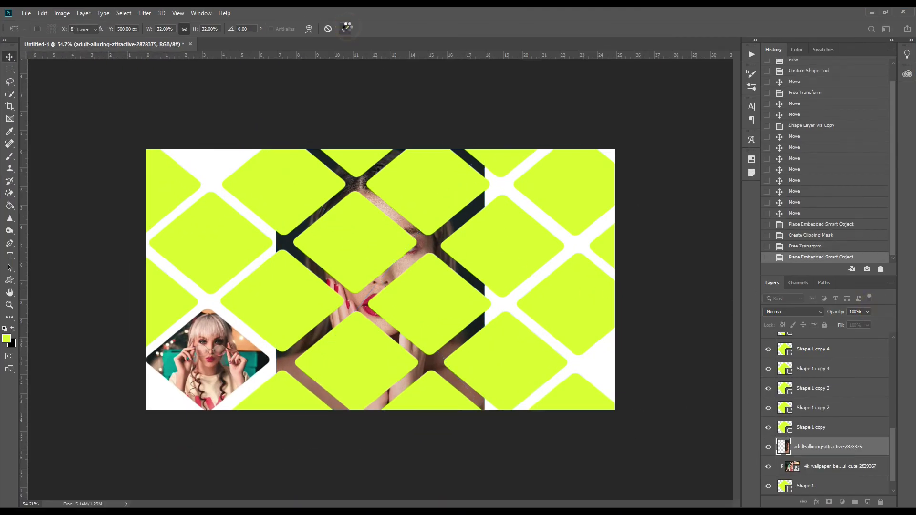
left_click(345, 28)
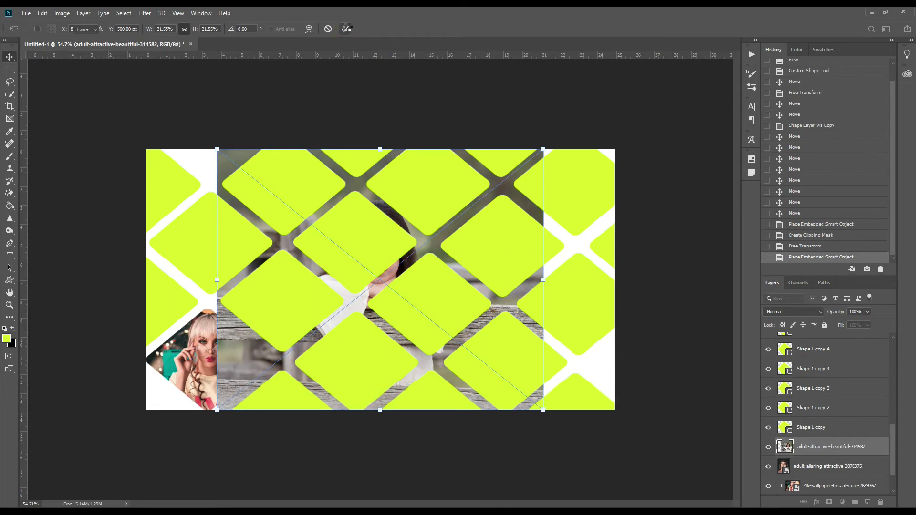
left_click(346, 29)
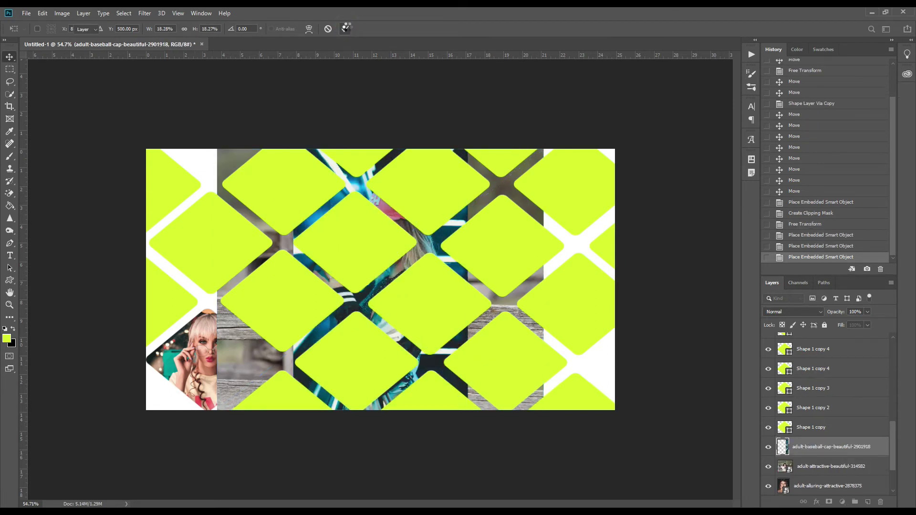
left_click(346, 28)
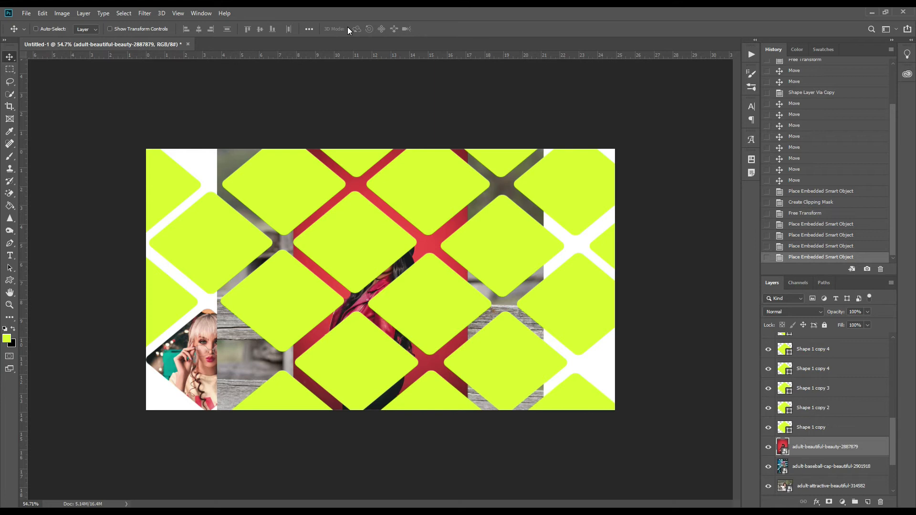
Drag each photo layer up so it sits just above its own diamond layer
scroll(837, 384, "down", 2)
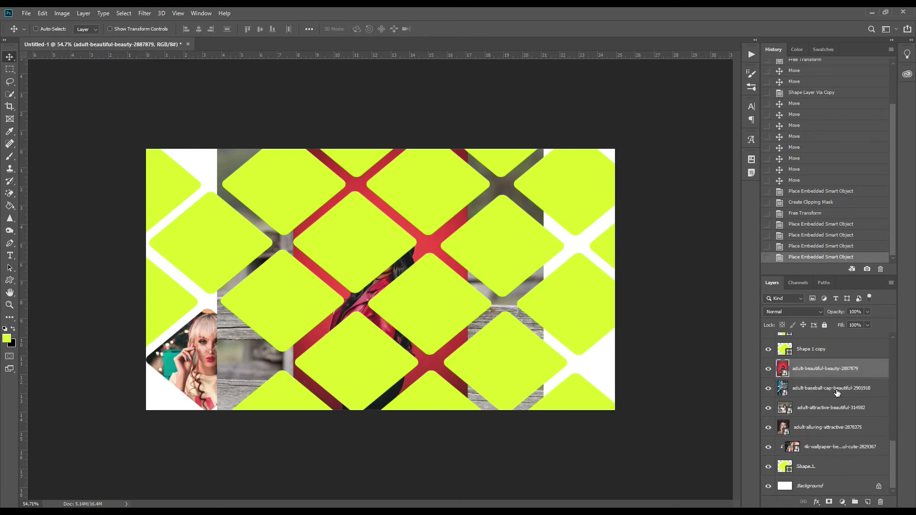
scroll(837, 392, "up", 1)
scroll(817, 446, "up", 1)
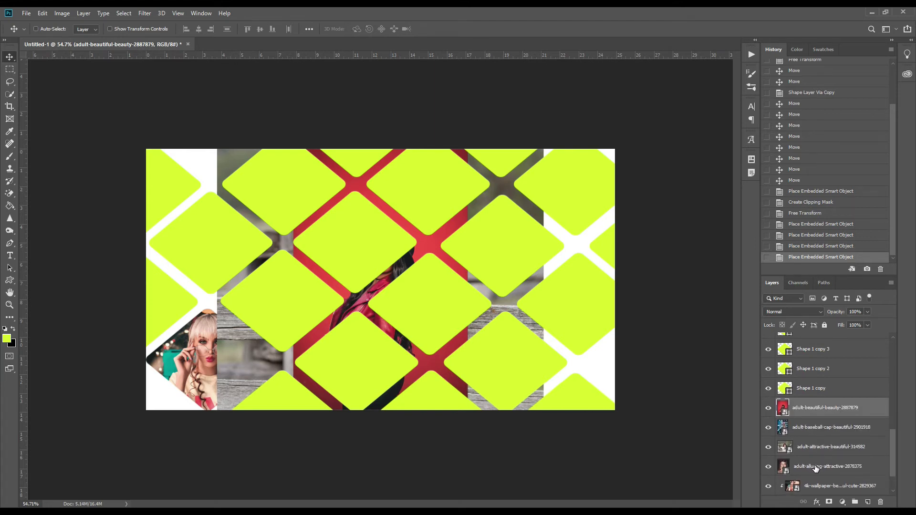
left_click_drag(816, 468, 814, 388)
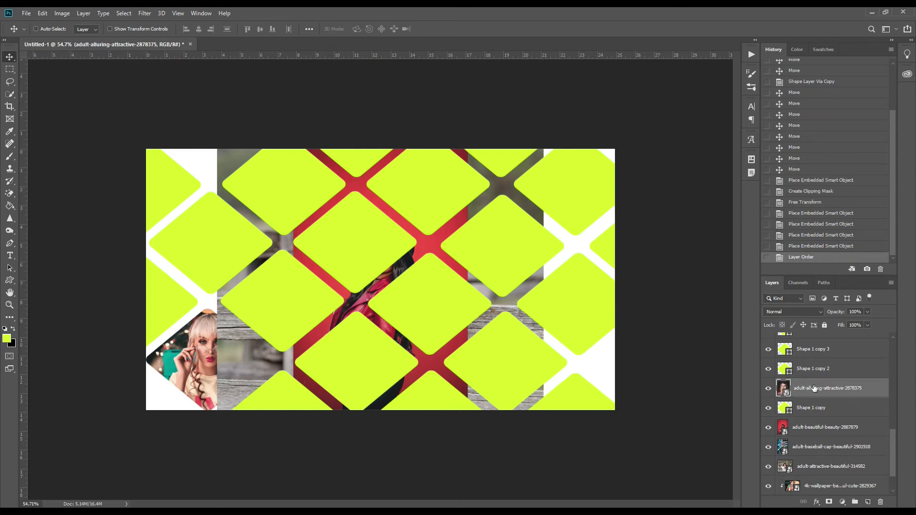
left_click_drag(813, 426, 815, 363)
left_click_drag(811, 449, 812, 340)
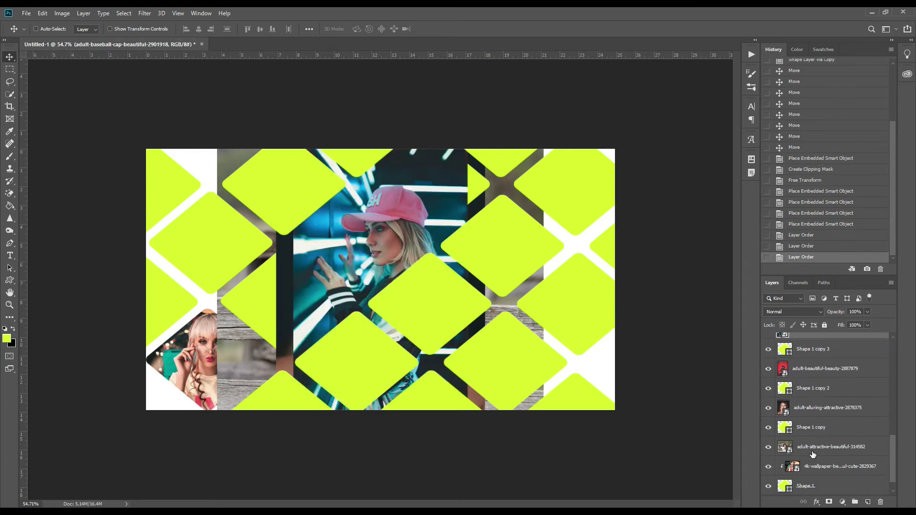
left_click_drag(812, 454, 812, 358)
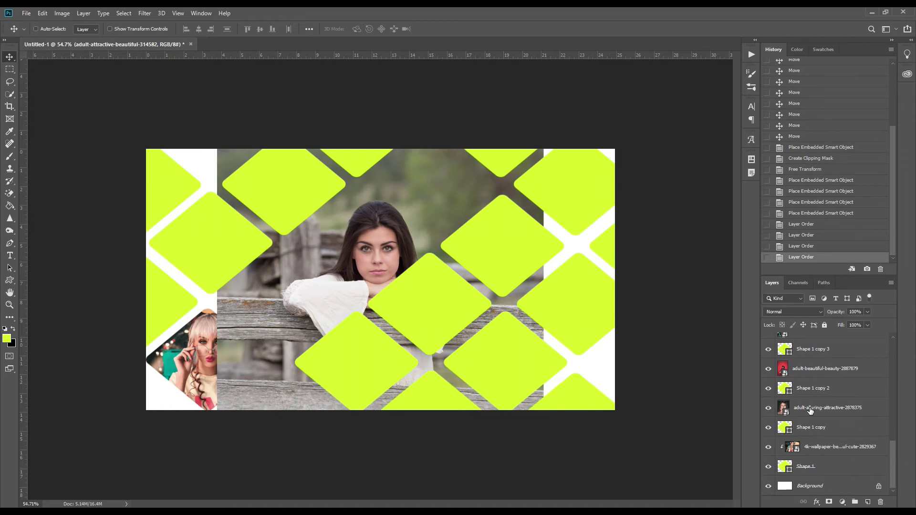
left_click(809, 410)
Clip the alluring lips photo into the second diamond, position it, and hide the other photos
key("ctrl+alt+g")
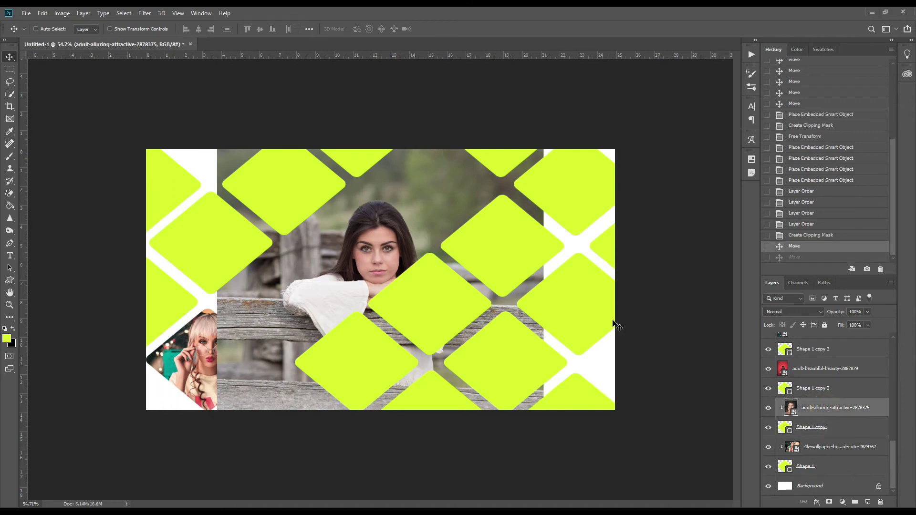
left_click_drag(355, 281, 468, 250)
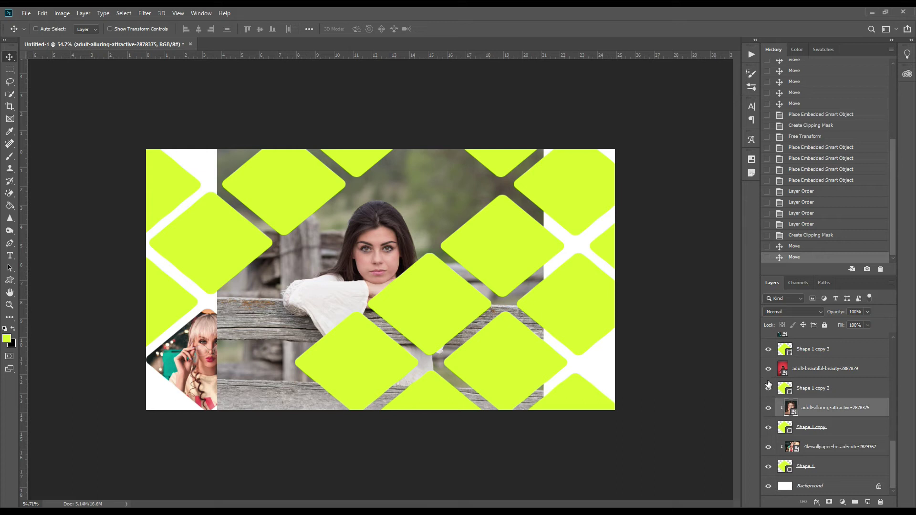
scroll(783, 377, "up", 3)
left_click(768, 349)
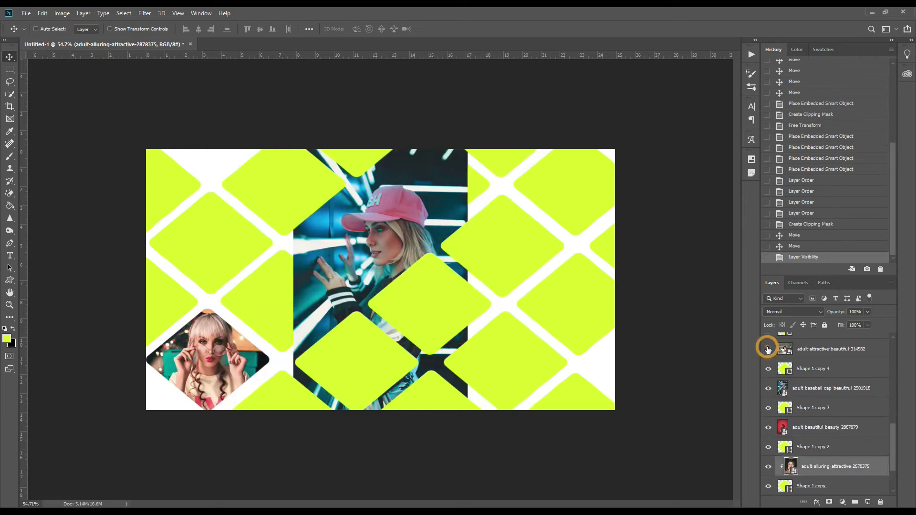
left_click(768, 387)
scroll(768, 389, "down", 3)
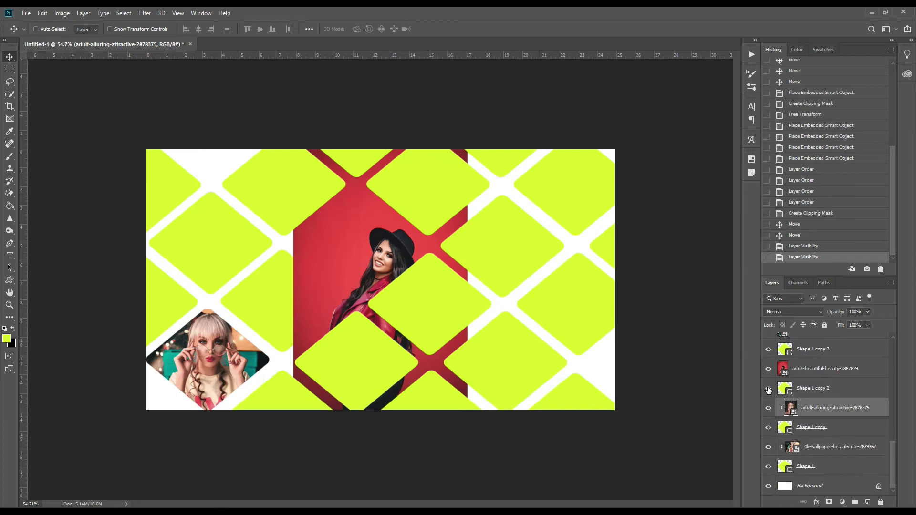
left_click(815, 411)
left_click_drag(348, 246, 33, 310)
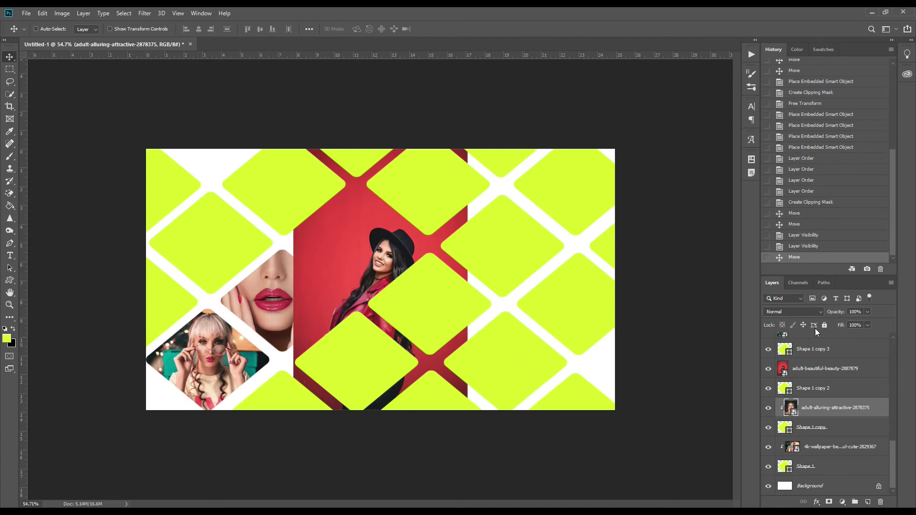
left_click(768, 371)
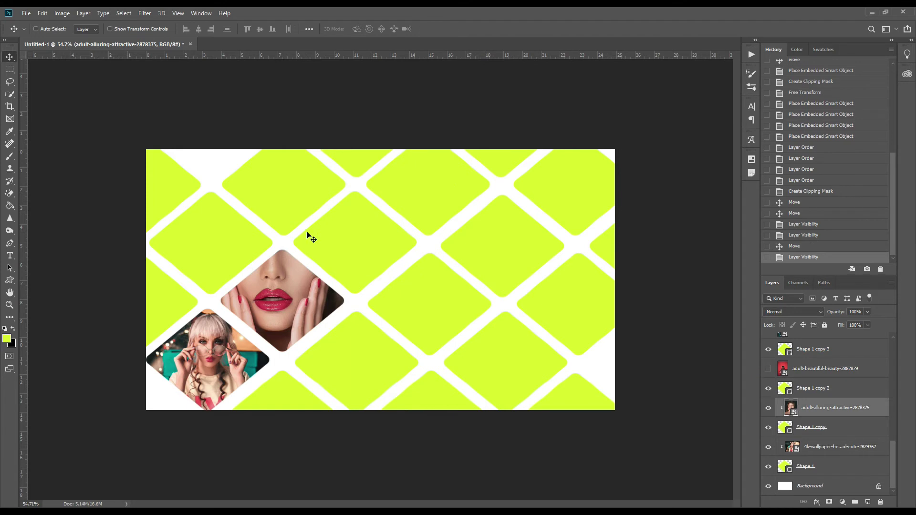
Scale down and reposition the clipped lips photo so the whole face fits the second diamond
key("ctrl+t")
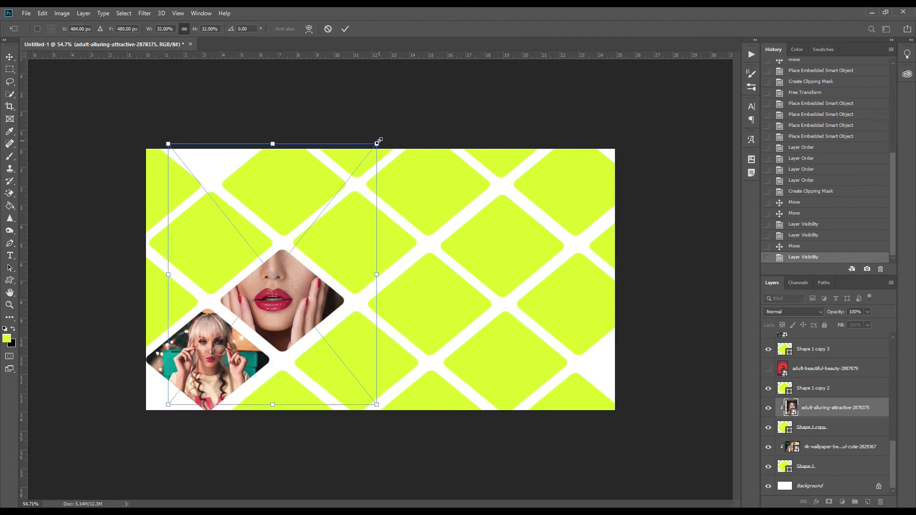
left_click_drag(378, 140, 333, 198)
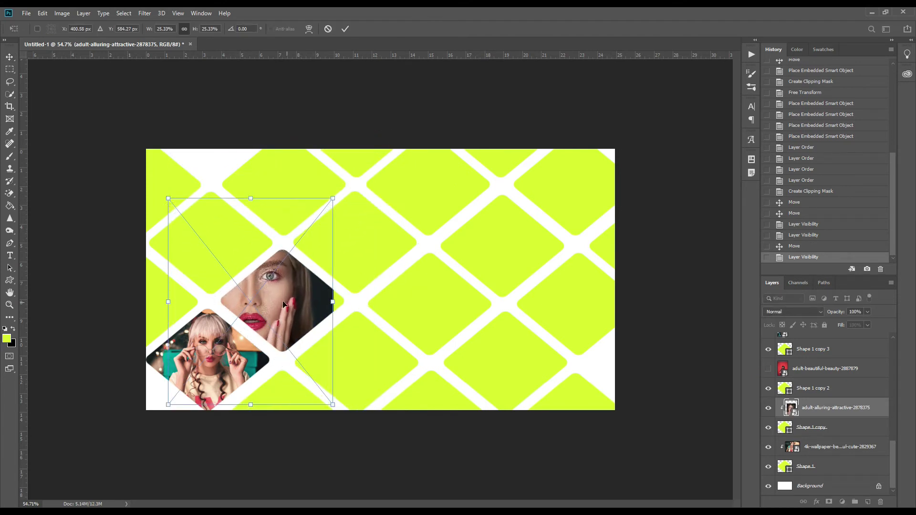
left_click_drag(168, 404, 221, 373)
left_click_drag(257, 323, 235, 350)
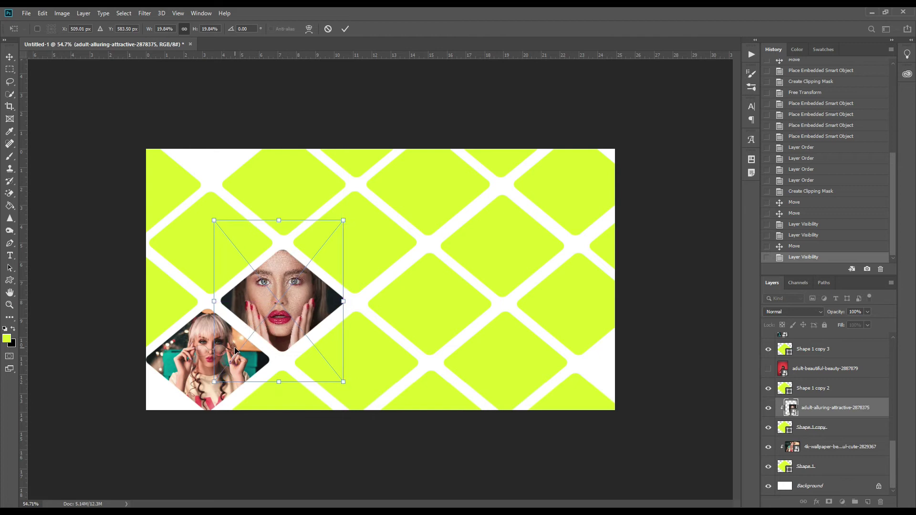
left_click(345, 29)
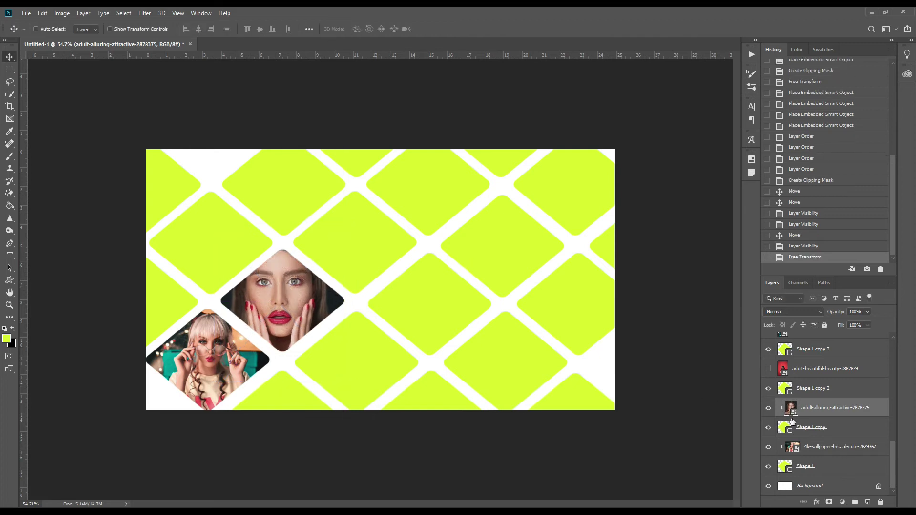
left_click(814, 369)
Show the red-background photo, shrink it, and clip it to the third diamond
left_click(768, 368)
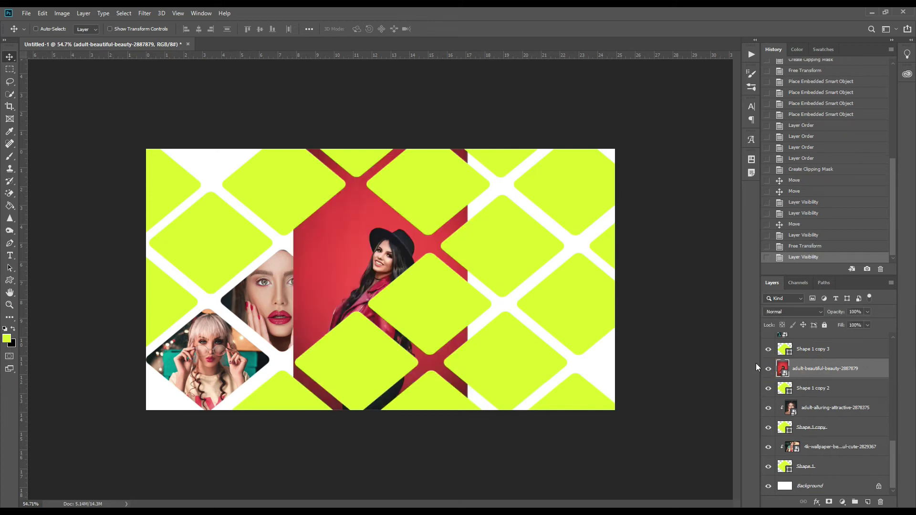
key("ctrl+t")
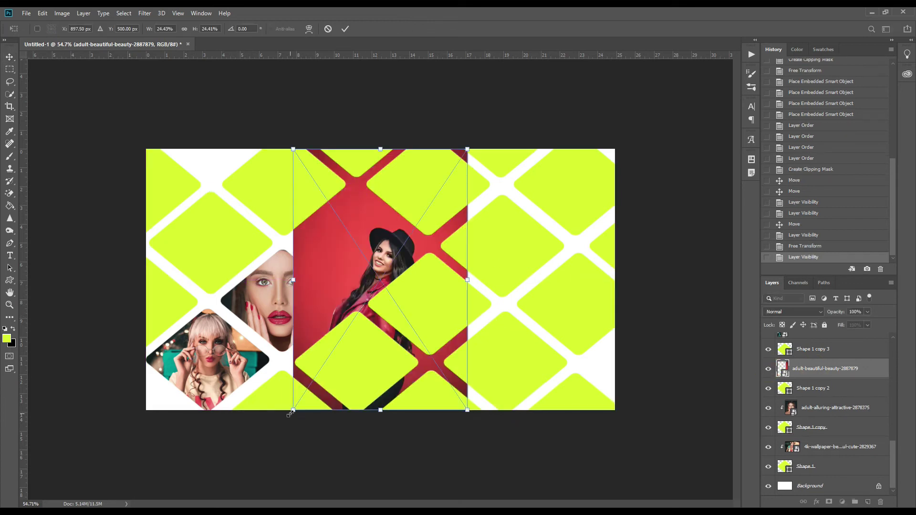
left_click_drag(289, 414, 318, 372)
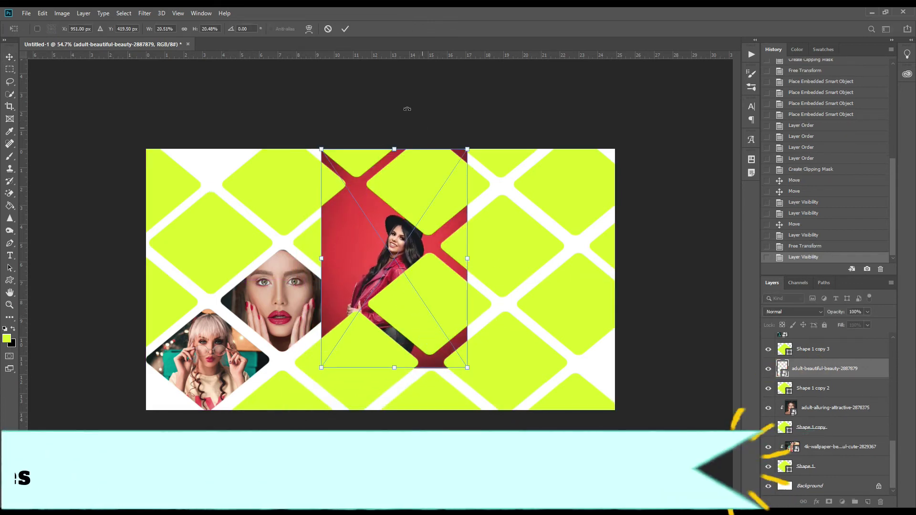
left_click(345, 29)
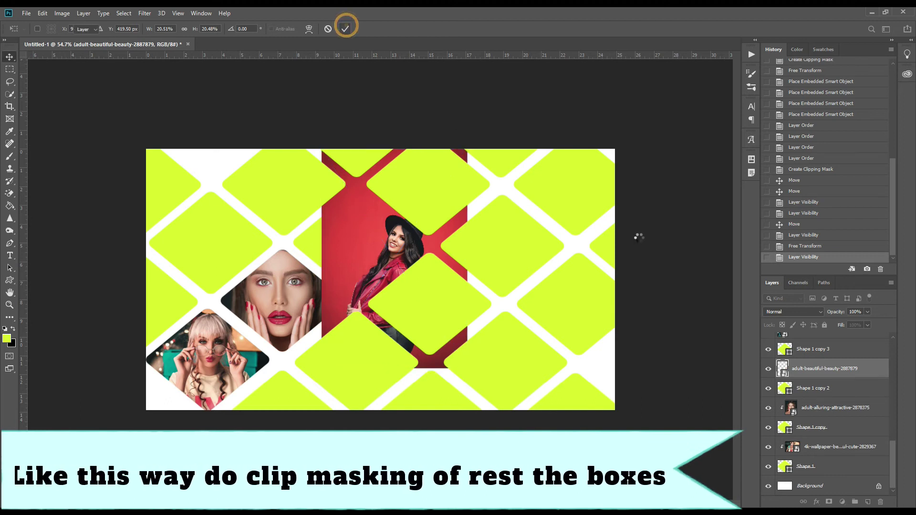
right_click(808, 372)
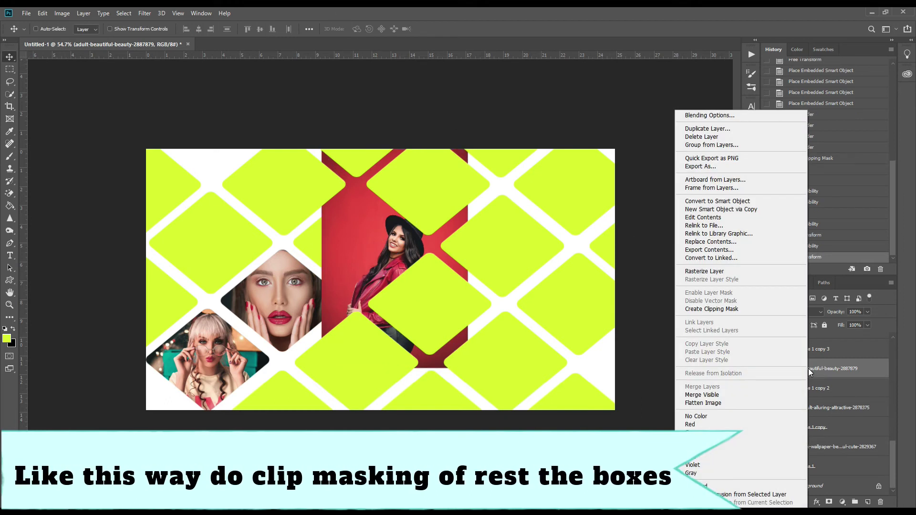
left_click(763, 309)
Resize and move the clipped red photo so the woman in the hat sits inside the diamond
key("ctrl")
key("ctrl+t")
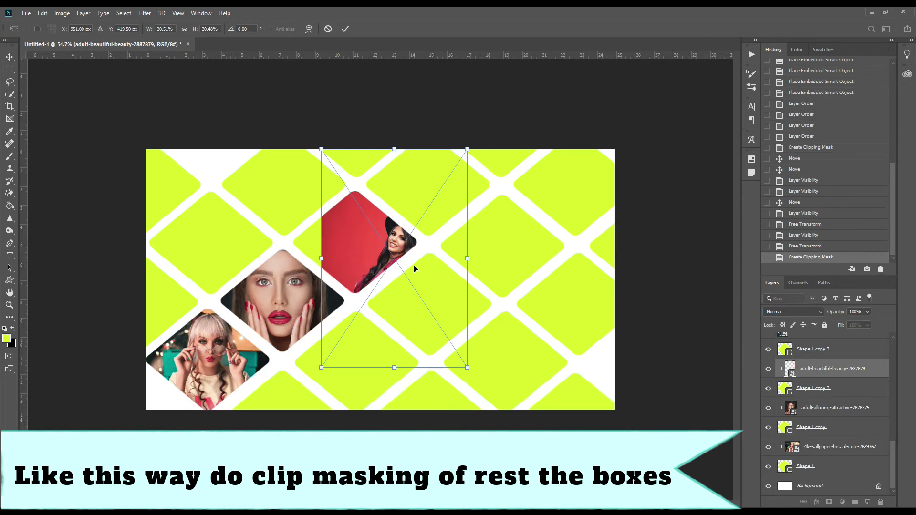
left_click_drag(415, 266, 373, 258)
left_click_drag(423, 140, 415, 153)
left_click_drag(375, 220, 389, 191)
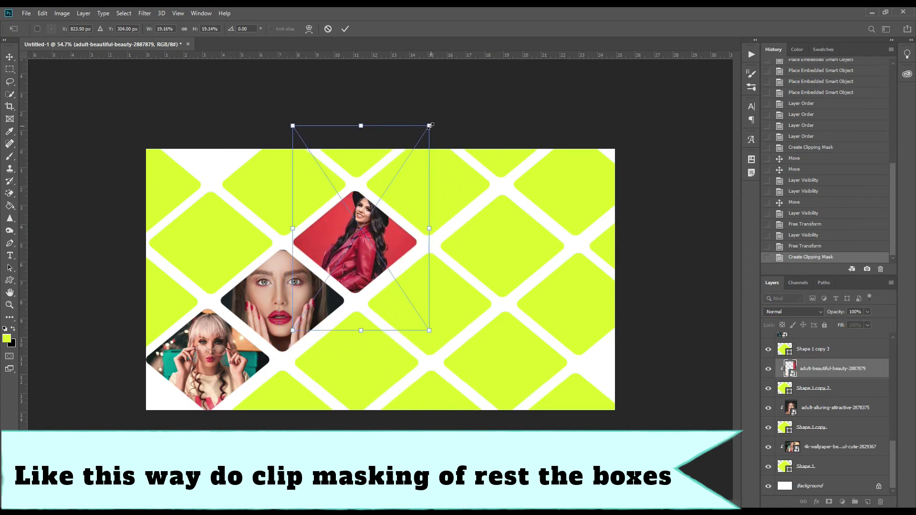
left_click_drag(429, 125, 422, 135)
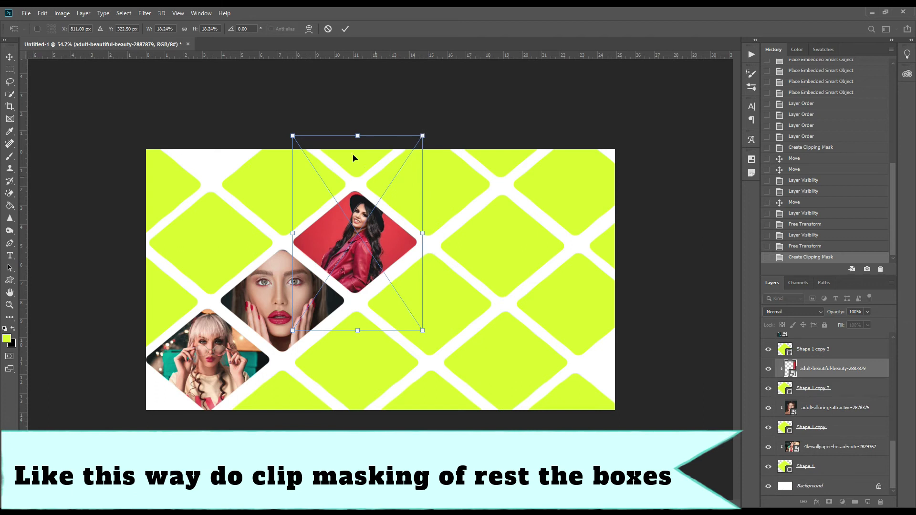
left_click(345, 29)
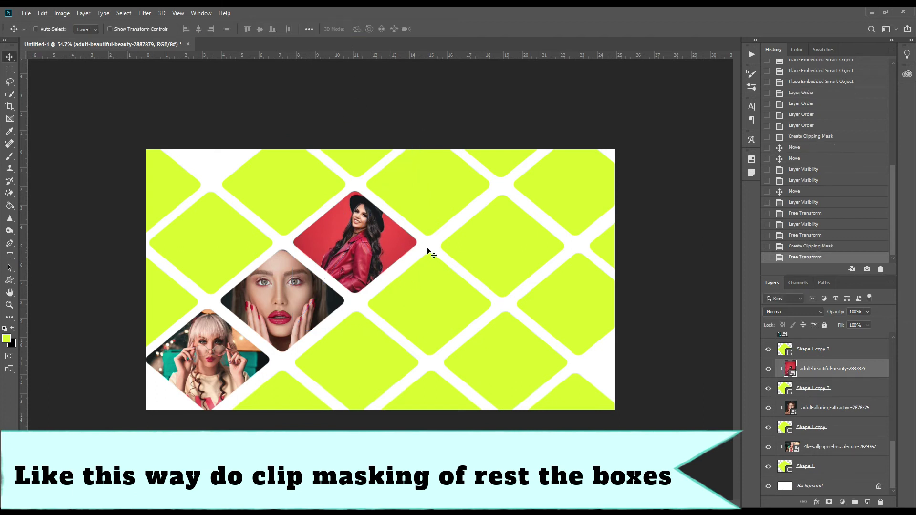
scroll(826, 386, "up", 1)
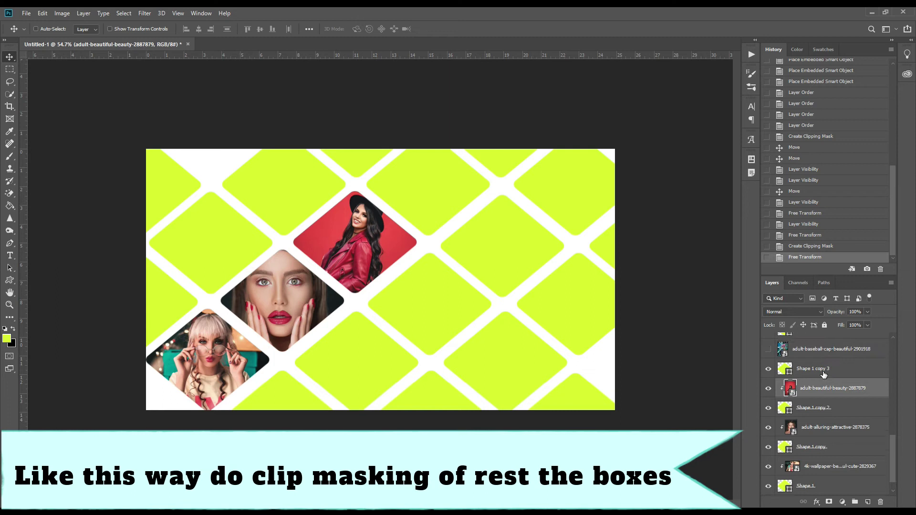
Clip the baseball-cap model photo to its diamond with Create Clipping Mask and make it visible
scroll(823, 375, "up", 1)
left_click(816, 375)
right_click(817, 376)
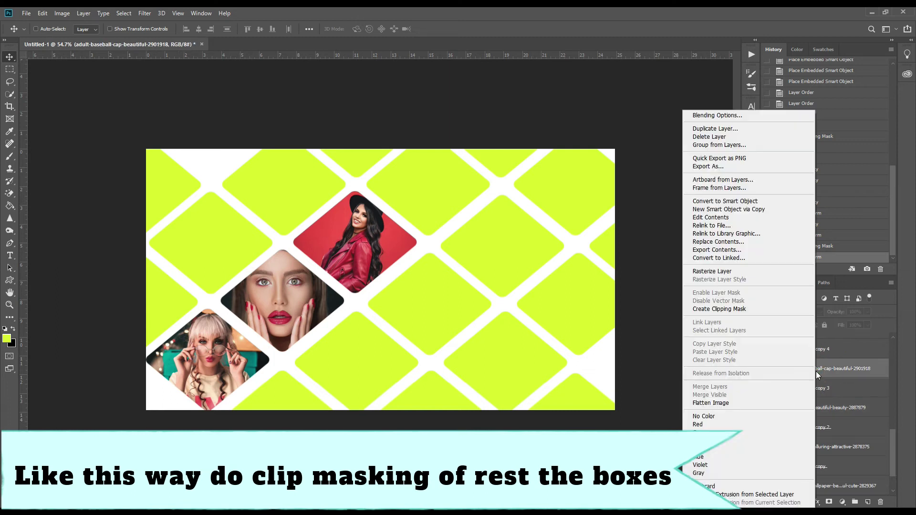
left_click(773, 309)
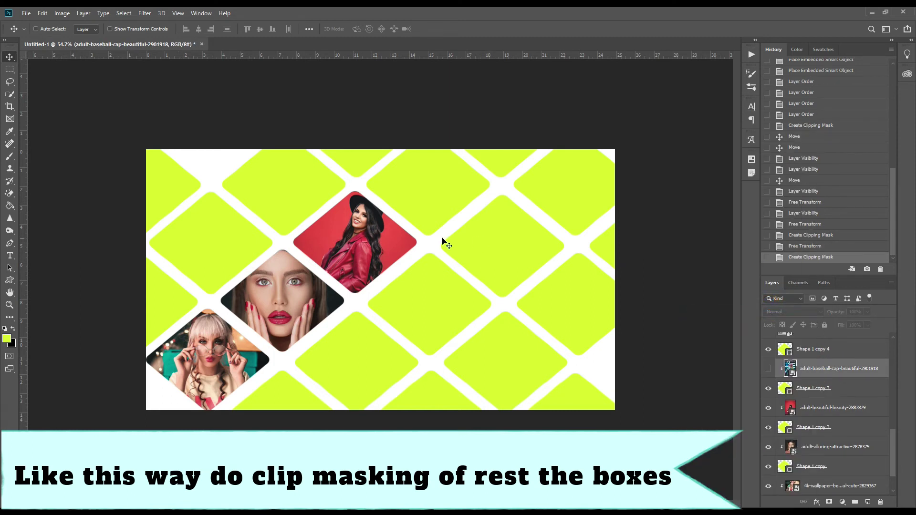
left_click(766, 368)
right_click(814, 373)
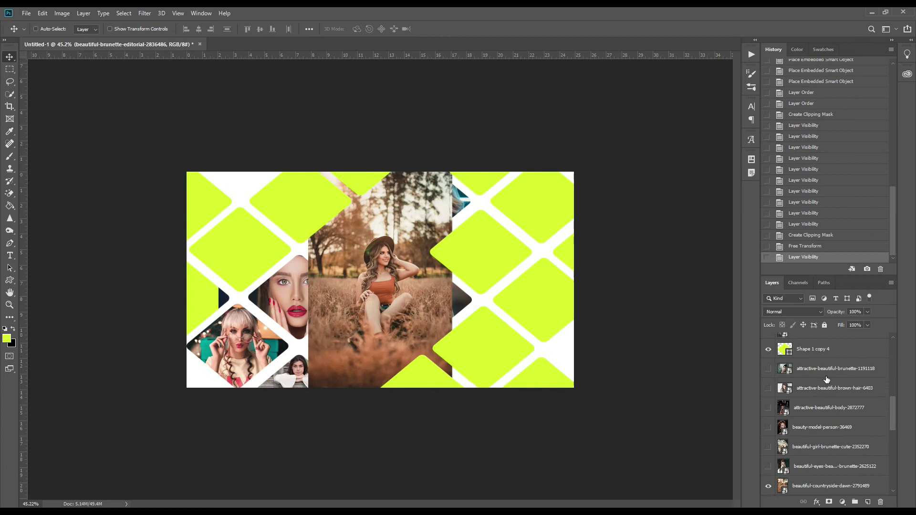
Show the brunette and blonde-daylight photos, clip blonde-daylight to Shape 1 copy 4, and show brown-hair-6403
scroll(827, 379, "up", 2)
left_click(768, 407)
left_click(768, 368)
right_click(832, 368)
left_click(725, 309)
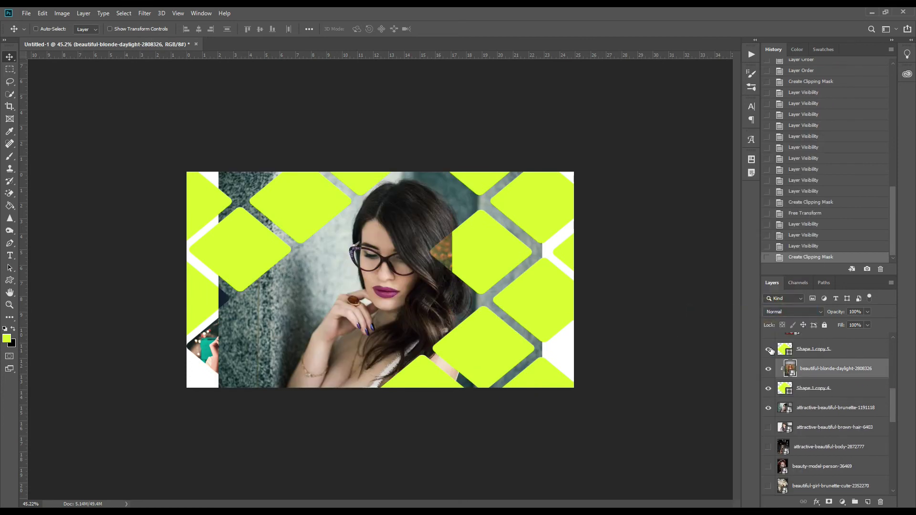
left_click(768, 424)
Hide the countryside-dawn photo and move photo 2744193 above its diamond shape
scroll(808, 384, "up", 5)
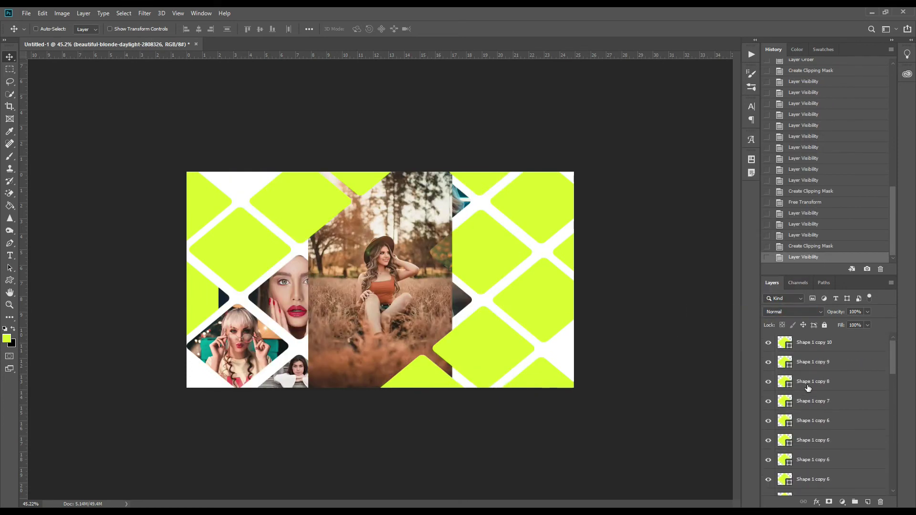
scroll(808, 388, "down", 8)
left_click(766, 410)
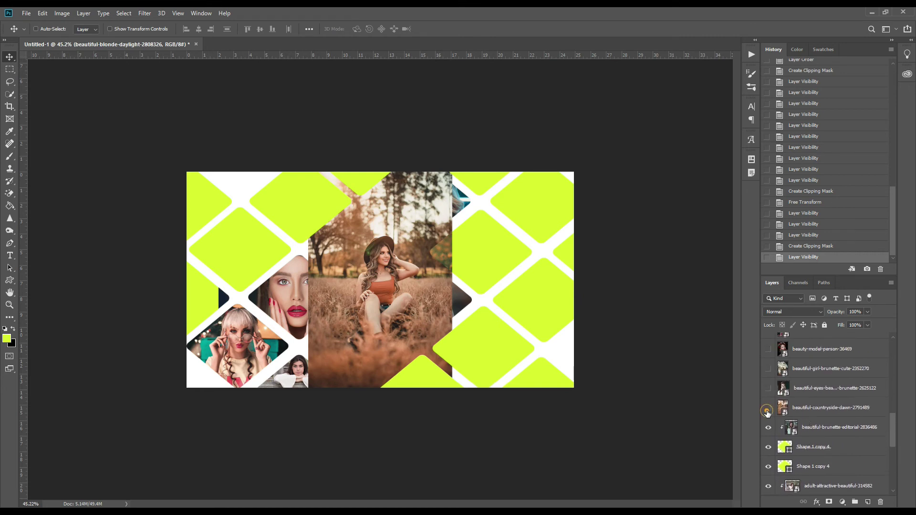
scroll(809, 439, "up", 6)
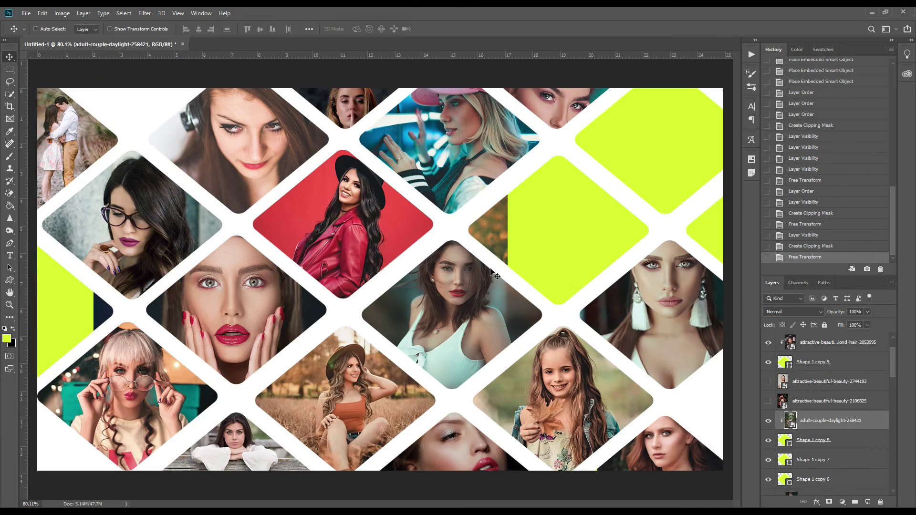
scroll(812, 410, "down", 1)
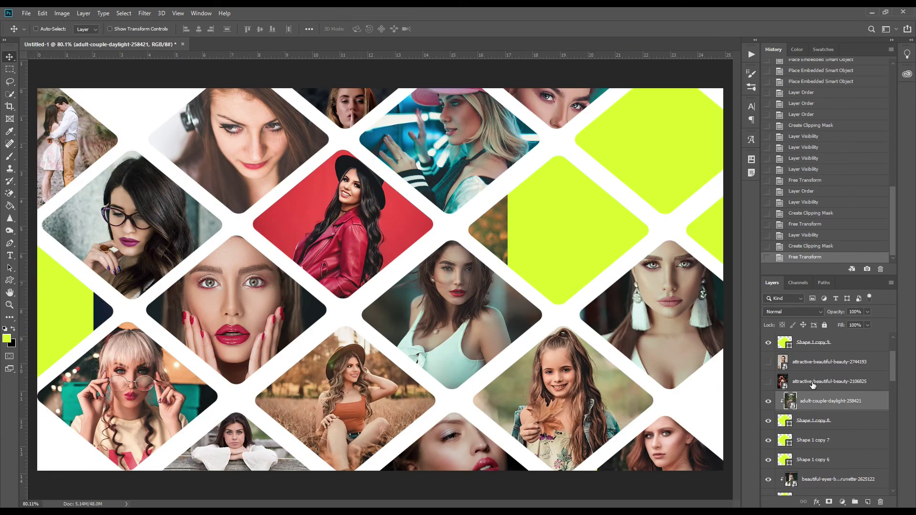
left_click_drag(830, 361, 830, 449)
Clip photo 2744193 into its diamond and shrink it to fit, hiding an unused photo
right_click(814, 403)
left_click(759, 308)
left_click(768, 440)
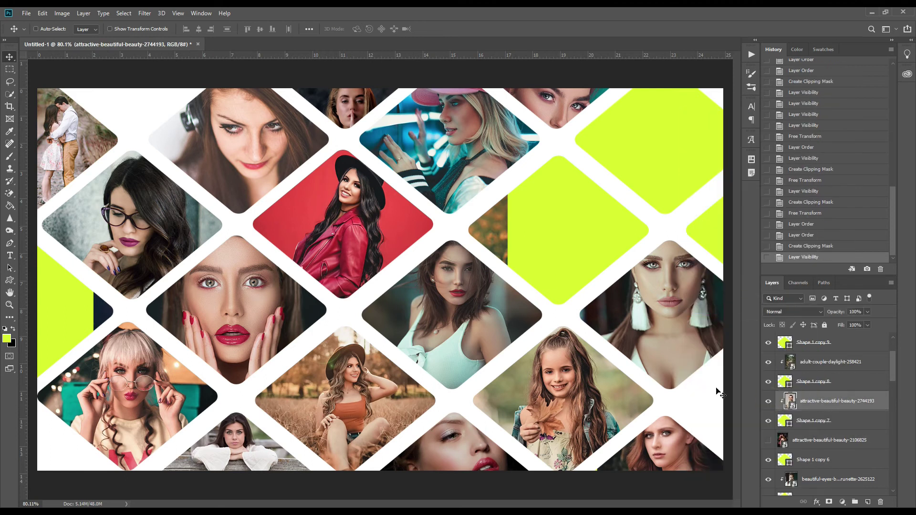
key("ctrl+t")
left_click_drag(530, 351, 588, 282)
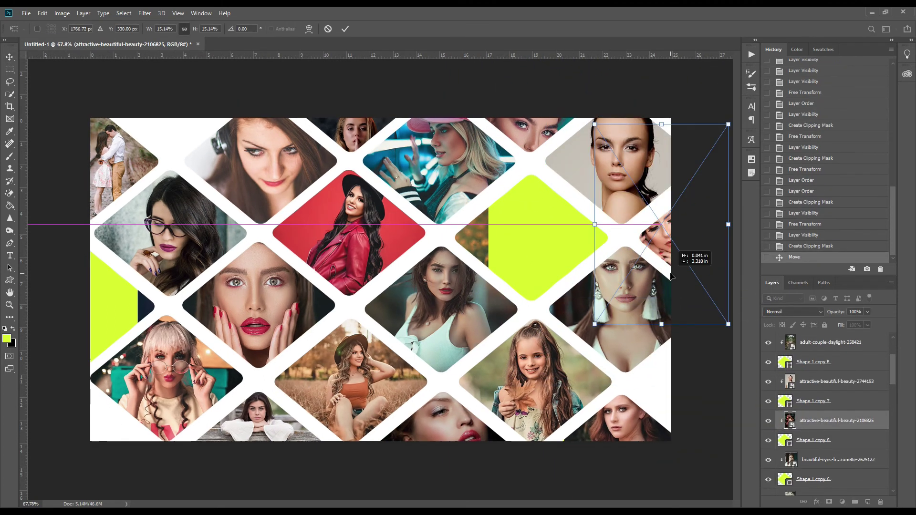
left_click(345, 29)
Select another photo layer and apply a free transform to it
scroll(828, 413, "down", 3)
scroll(828, 413, "down", 5)
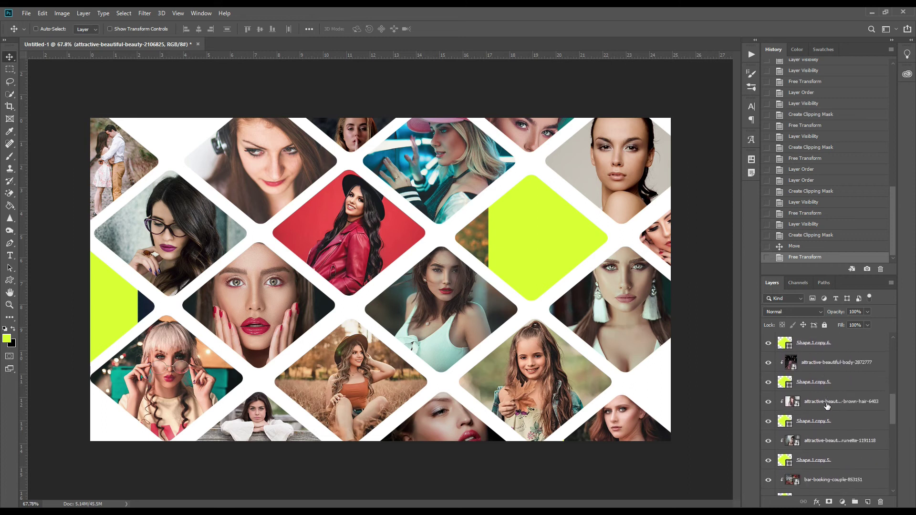
scroll(827, 403, "up", 3)
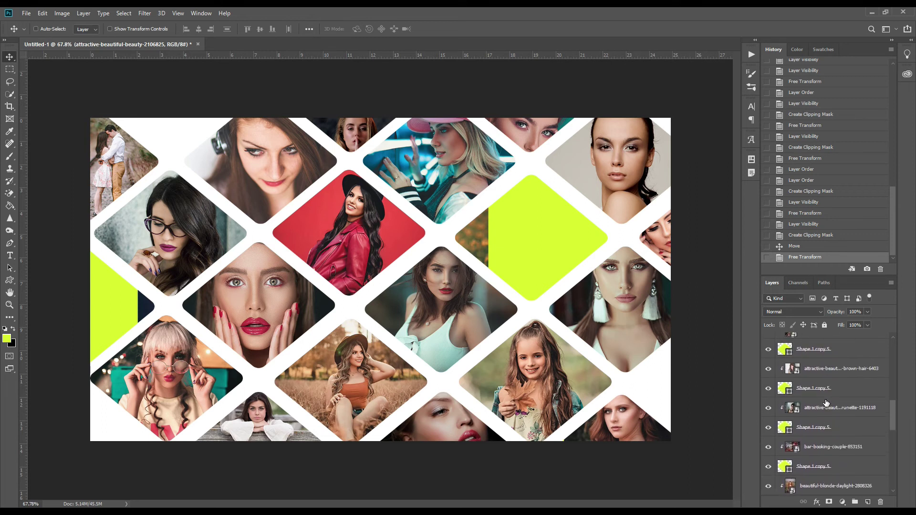
scroll(826, 403, "up", 5)
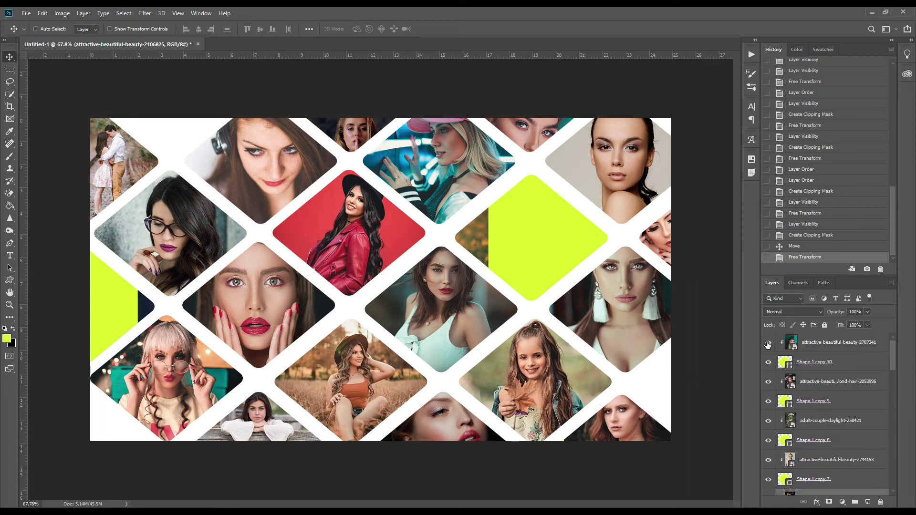
double_click(768, 363)
key("ctrl+t")
key("Return")
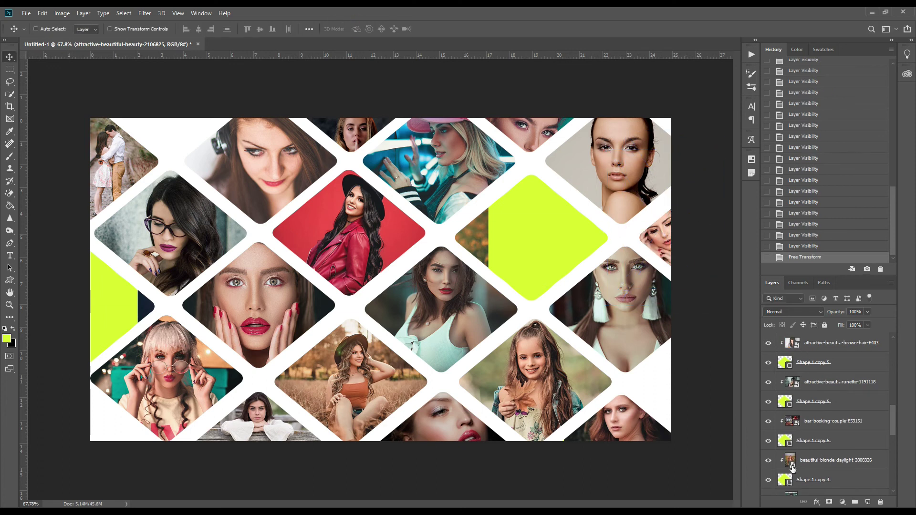
Show the bar-booking-couple photo, shrink it, and move it into the left diamond
scroll(828, 413, "down", 3)
left_click(767, 423)
left_click(835, 420)
key("ctrl+t")
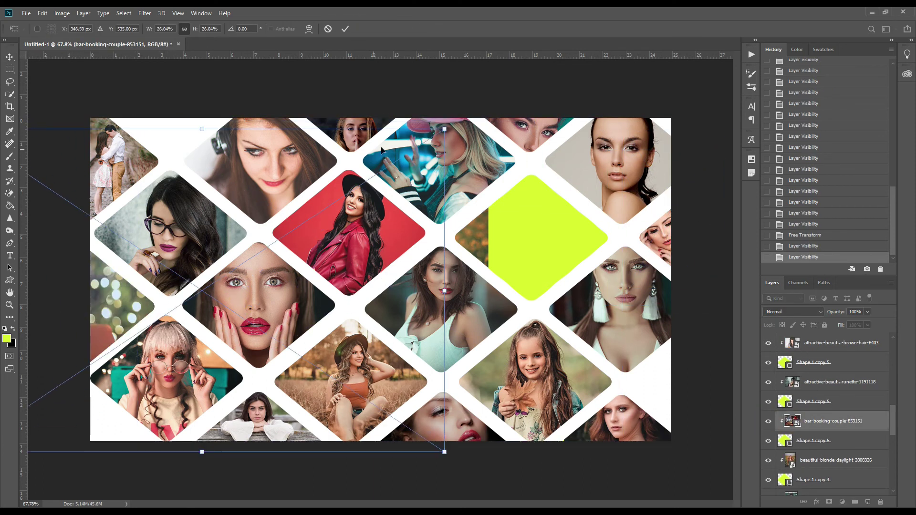
left_click_drag(212, 452, 157, 363)
key("ctrl+minus")
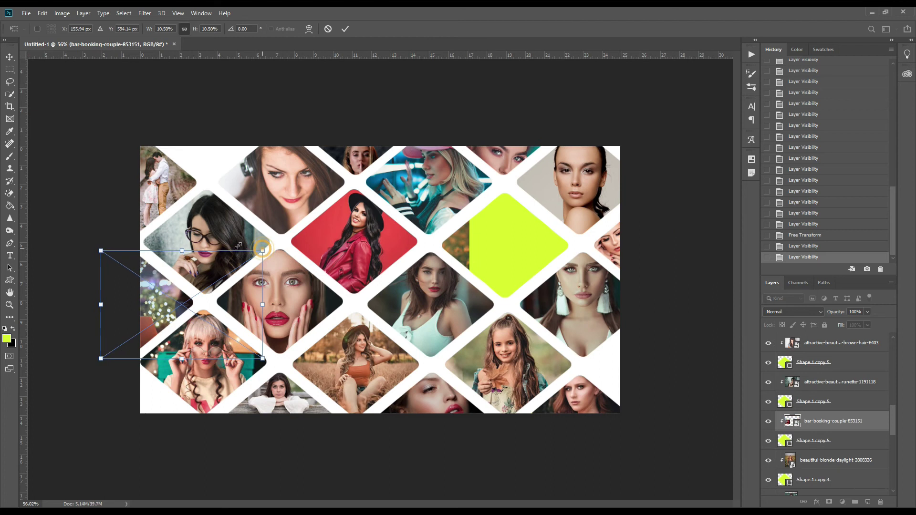
left_click_drag(143, 310, 130, 297)
key("Return")
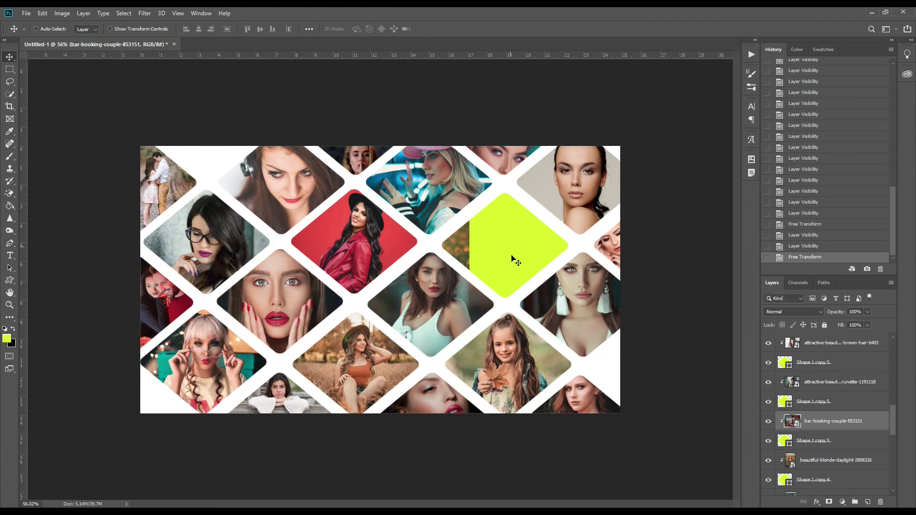
Move the blonde-daylight photo into the empty lime diamond
scroll(762, 421, "down", 2)
left_click(835, 421)
left_click_drag(458, 229, 555, 237)
key("ctrl+t")
key("Return")
key("ctrl+plus")
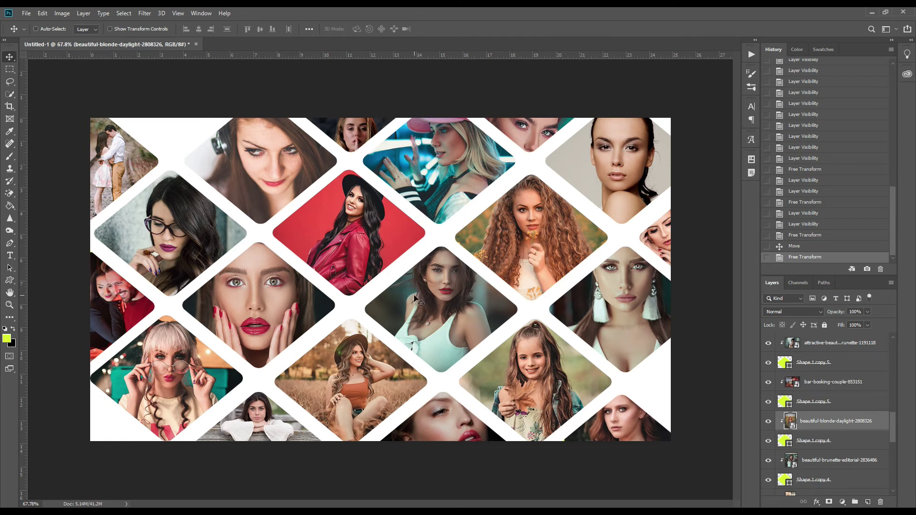
scroll(842, 419, "down", 5)
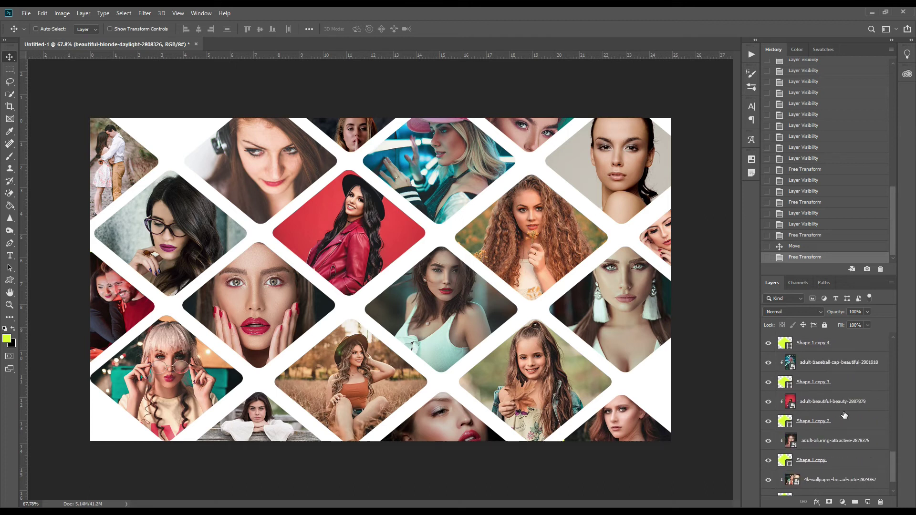
left_click(814, 486)
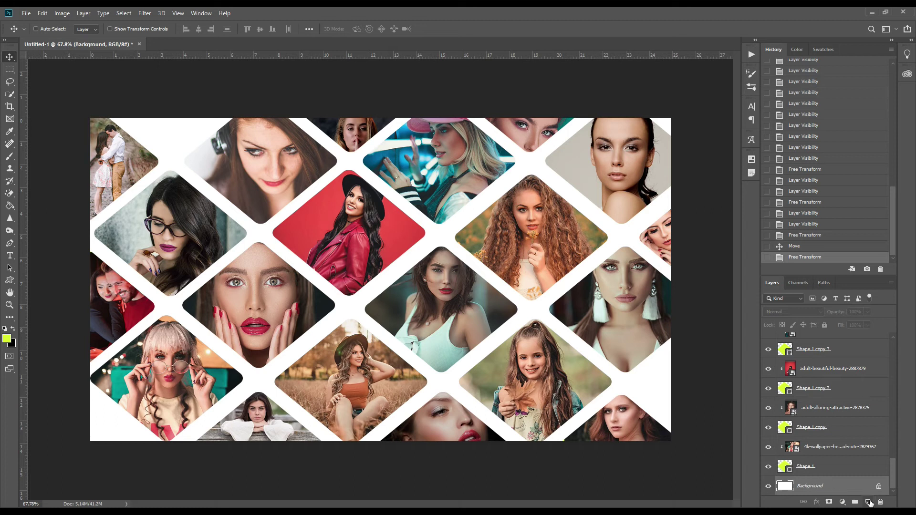
Draw a black rectangle covering the whole canvas on a new layer above Background
left_click(868, 501)
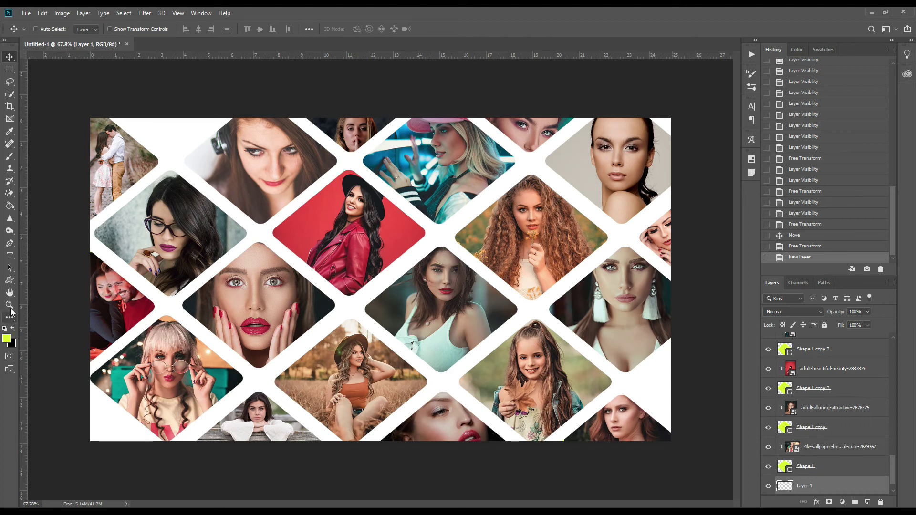
left_click(9, 281)
left_click(45, 280)
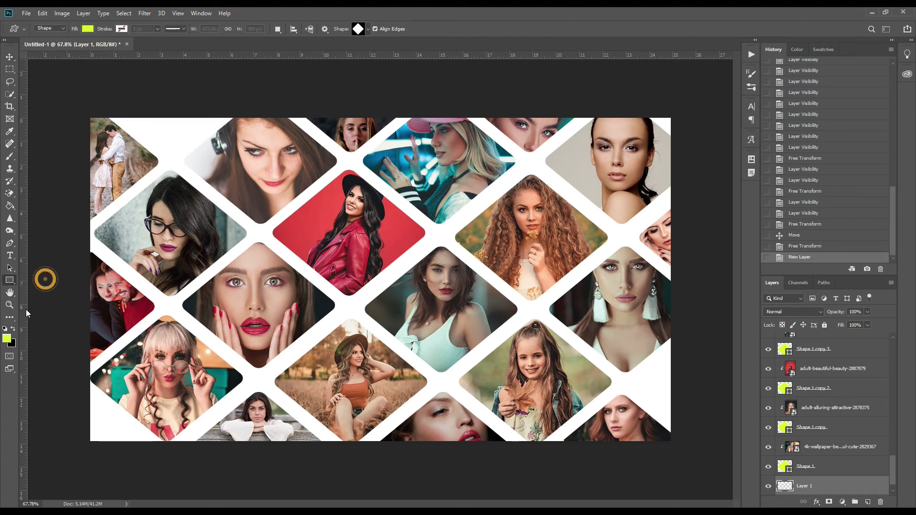
left_click(4, 329)
scroll(135, 248, "down", 2)
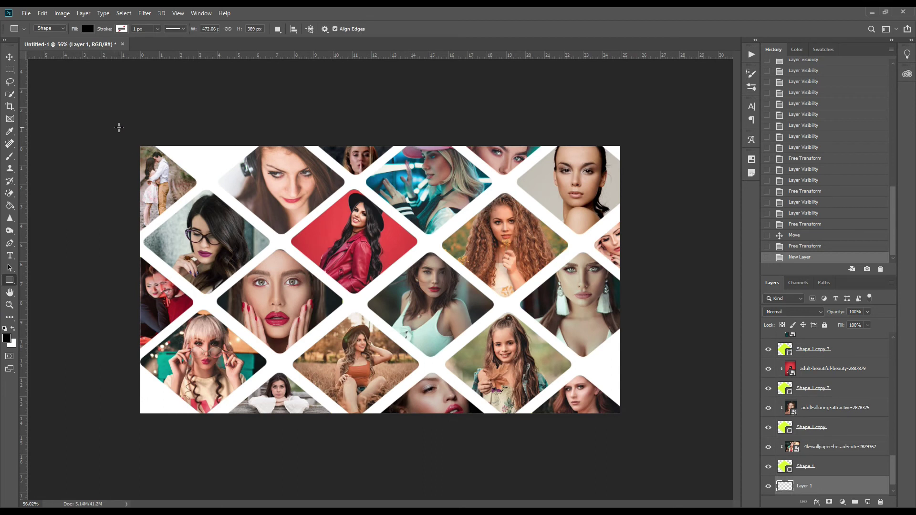
left_click_drag(121, 125, 654, 433)
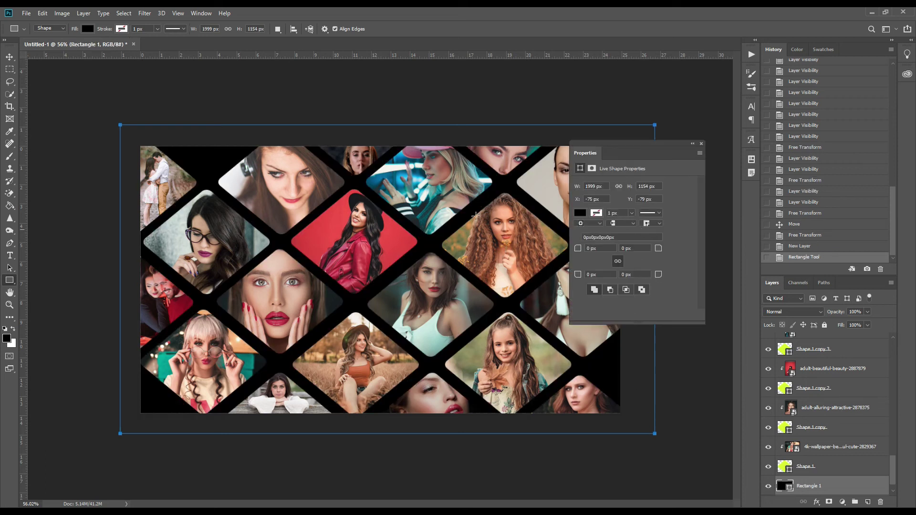
left_click(701, 144)
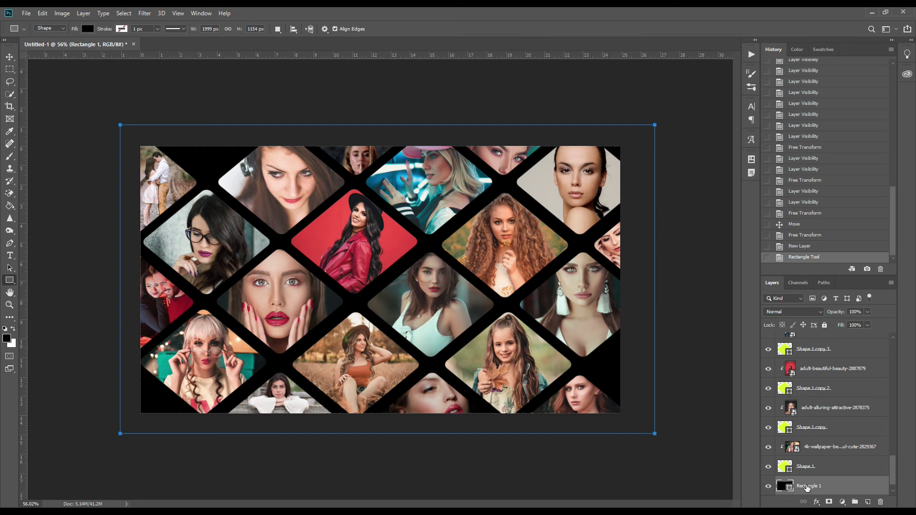
Give Rectangle 1 a Black, White gradient overlay at 40% Soft Light
left_click(805, 485)
left_click(845, 483)
left_click(456, 310)
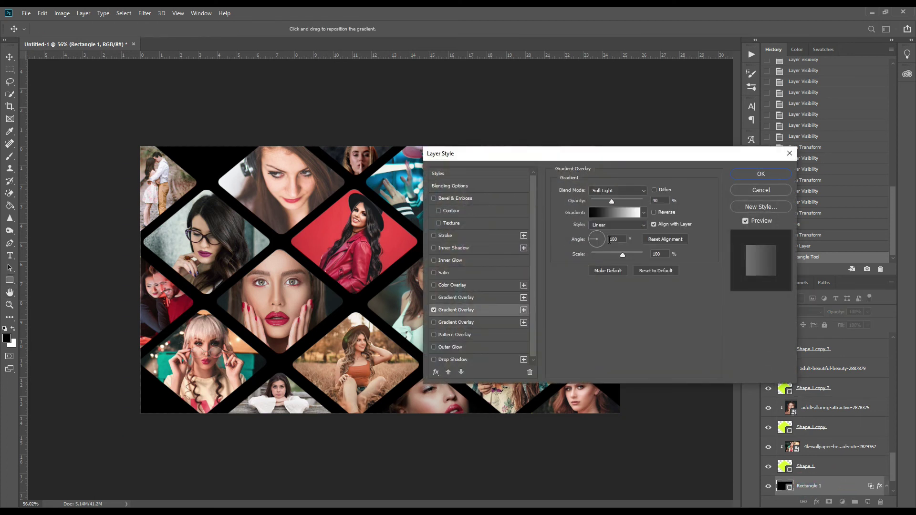
left_click(614, 213)
left_click(615, 153)
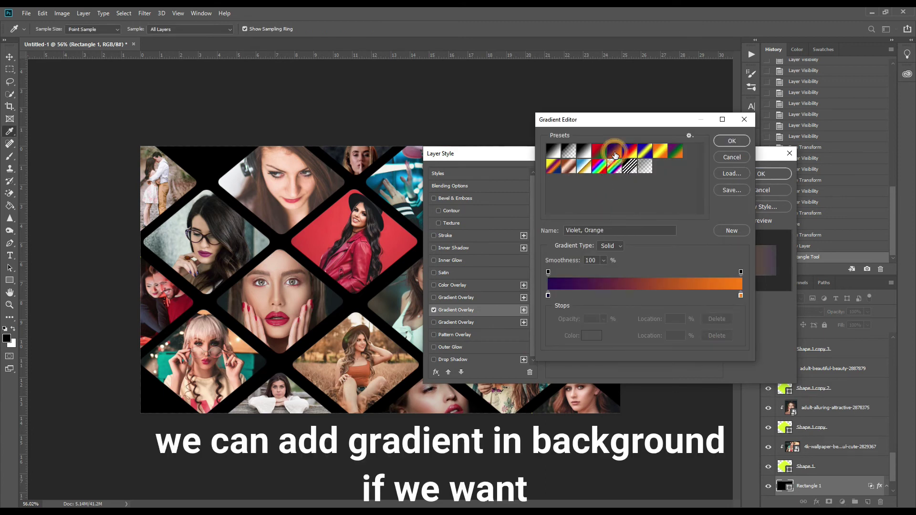
left_click(585, 153)
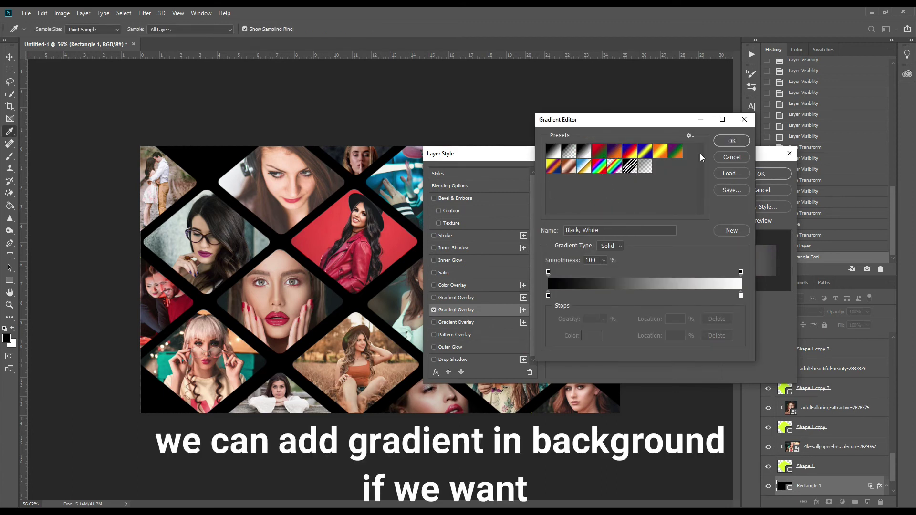
left_click(726, 140)
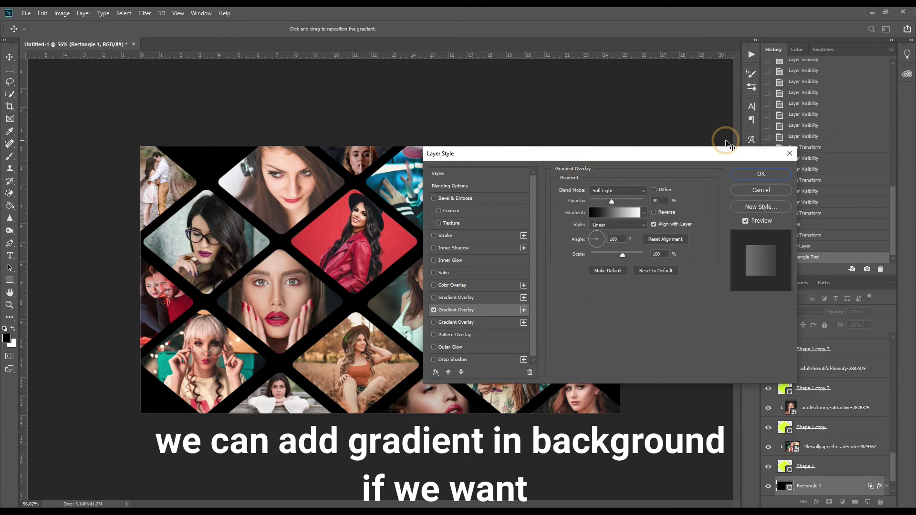
left_click(763, 173)
scroll(826, 427, "down", 2)
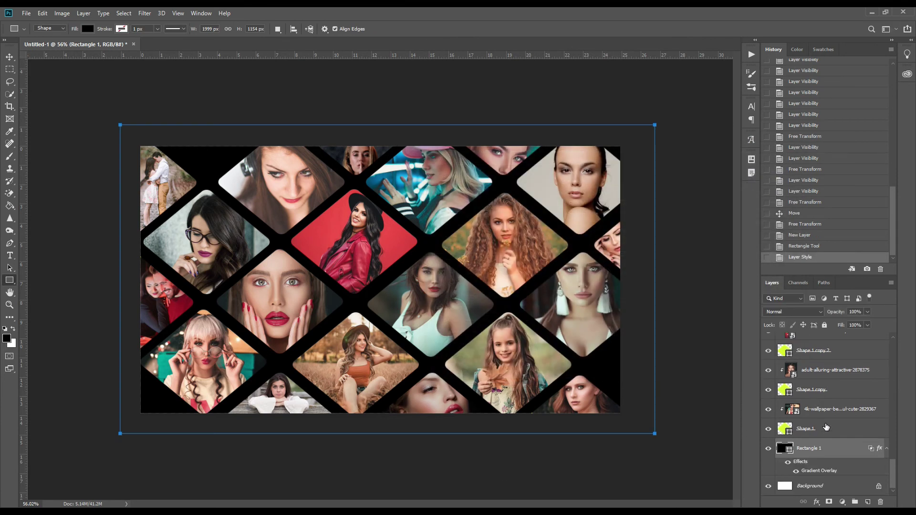
left_click(9, 57)
Add a 3 px white stroke effect to the Shape 1 copy 10 diamond
scroll(377, 241, "up", 2)
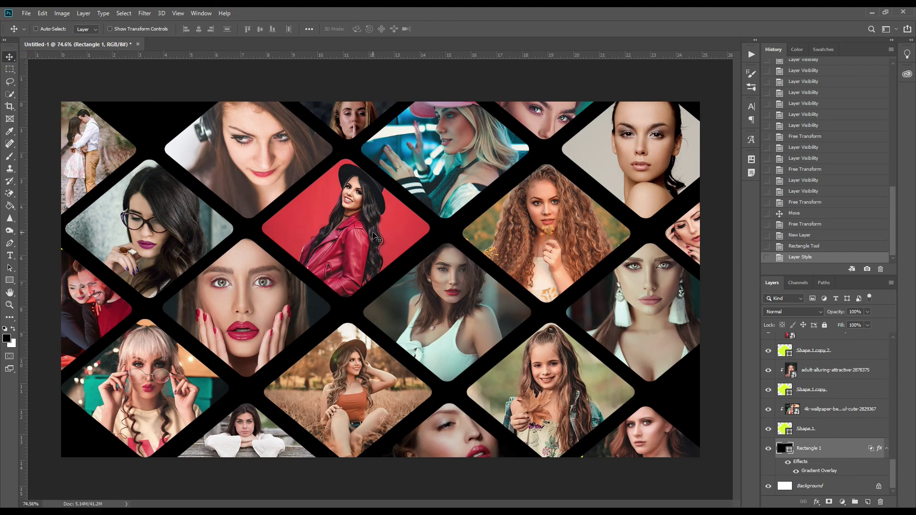
scroll(377, 241, "down", 1)
scroll(335, 236, "up", 2)
scroll(336, 224, "down", 1)
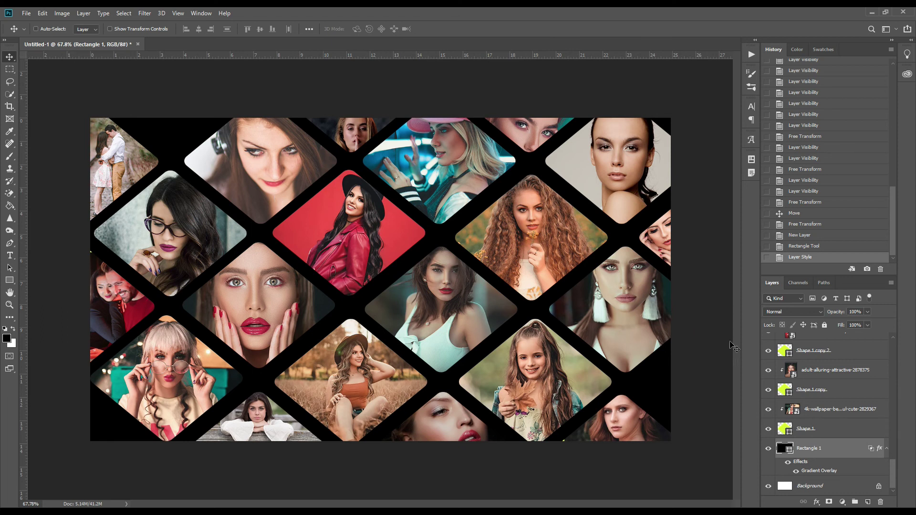
scroll(864, 398, "up", 5)
scroll(861, 390, "up", 5)
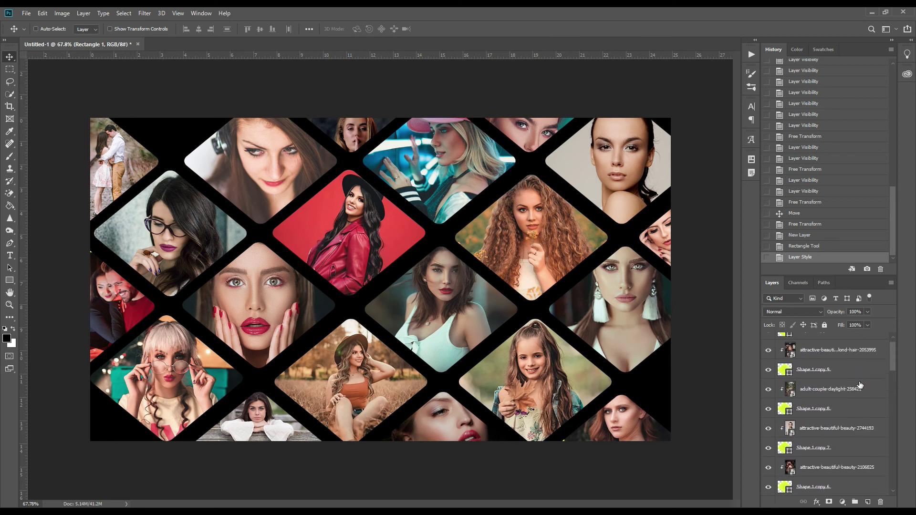
left_click(815, 361)
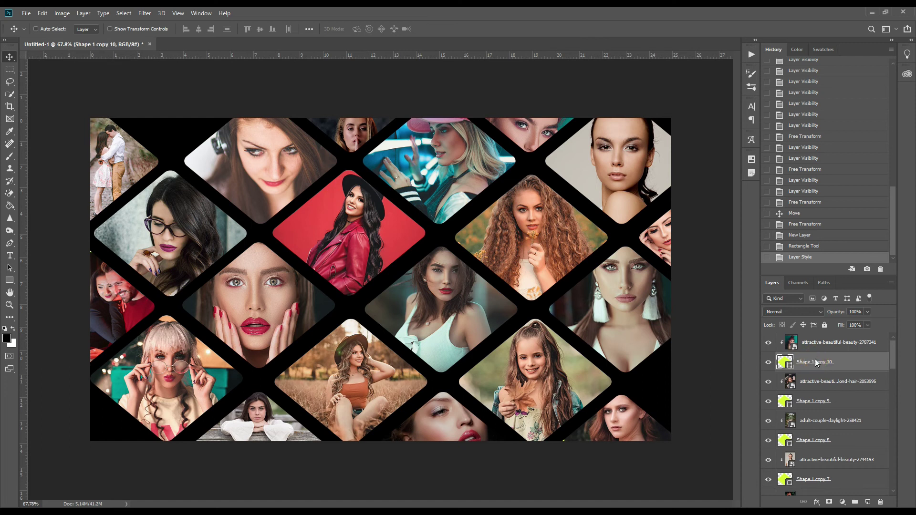
right_click(816, 362)
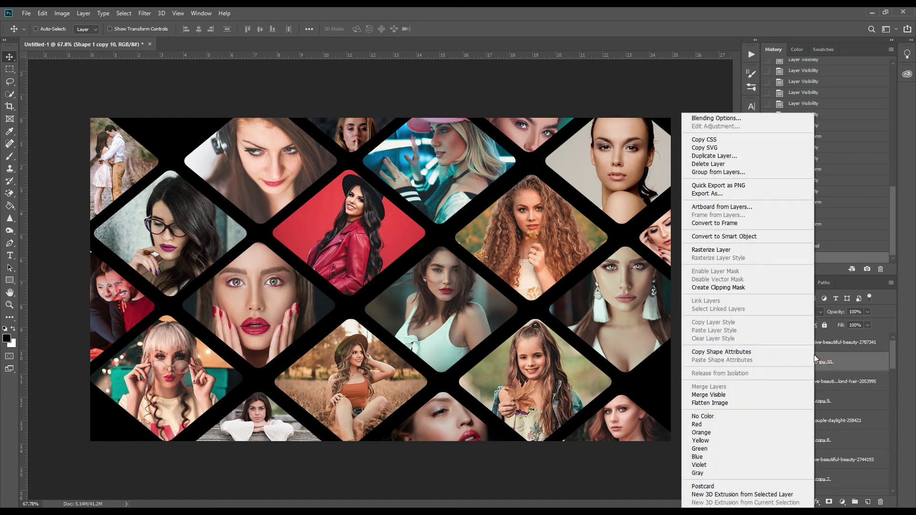
left_click(839, 363)
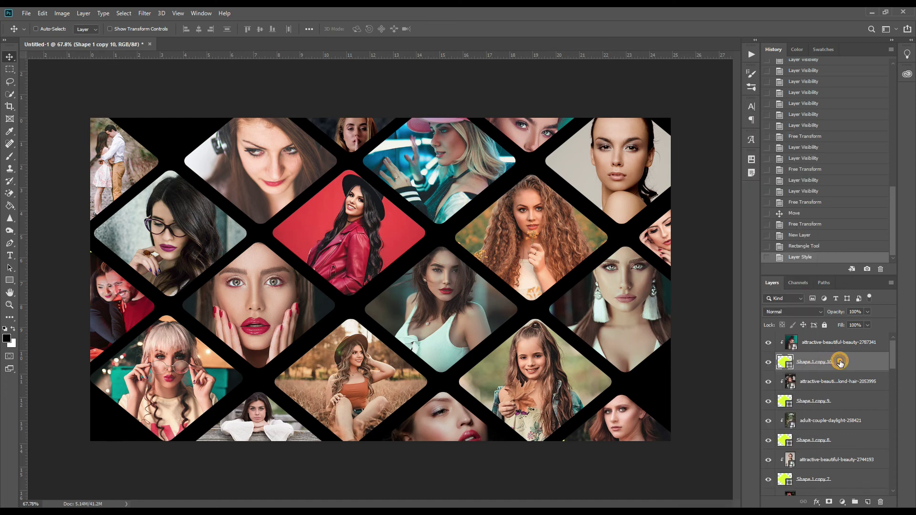
double_click(840, 362)
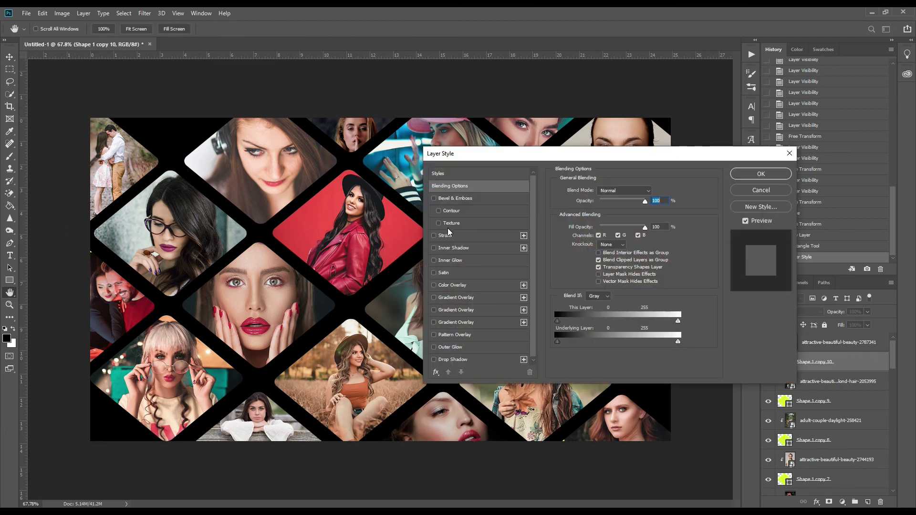
left_click(447, 236)
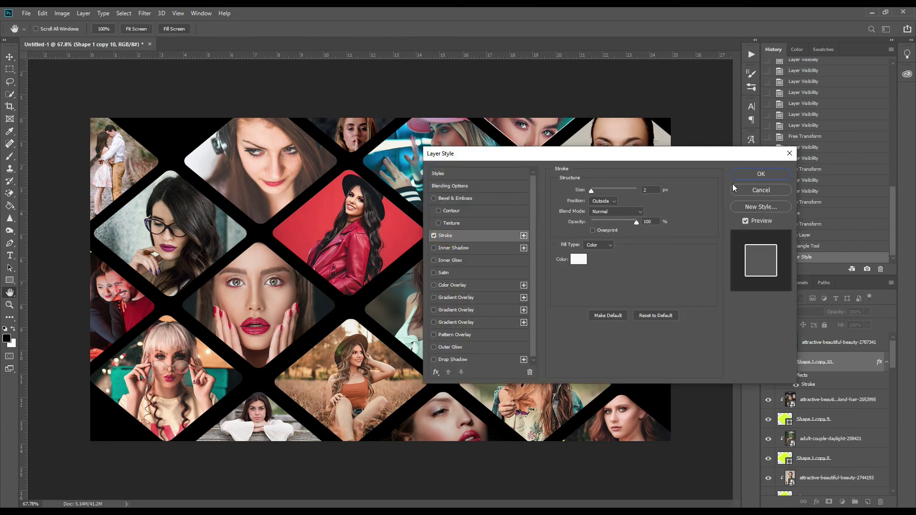
double_click(646, 190)
type("3")
left_click(751, 174)
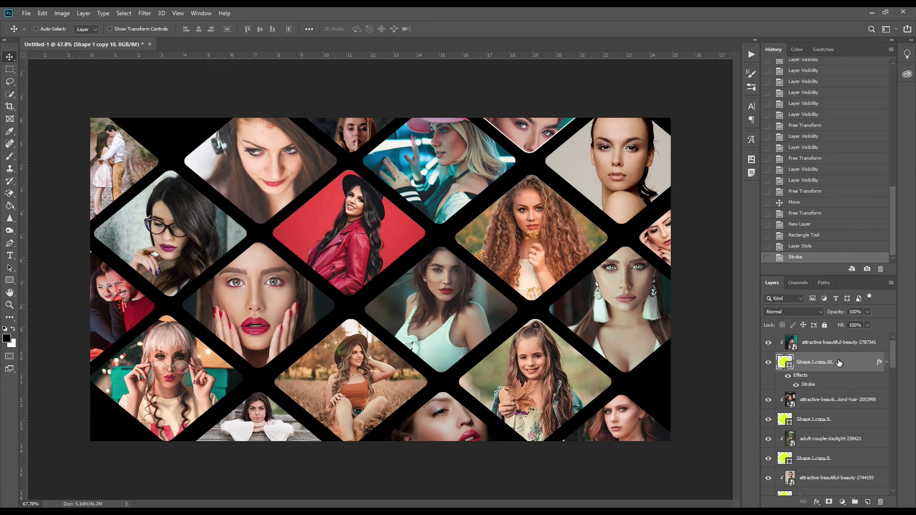
Copy the Shape 1 copy 10 layer style and select Shape 1 copy 9
right_click(854, 363)
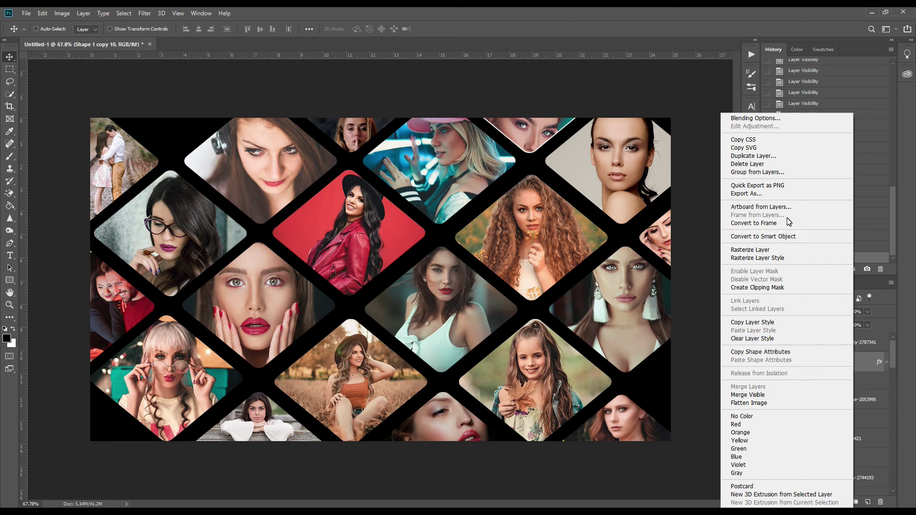
left_click(794, 324)
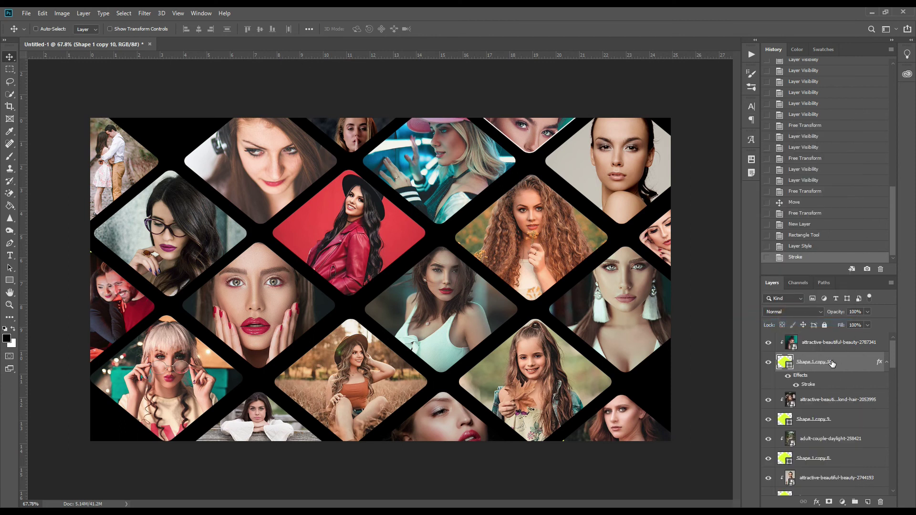
scroll(832, 363, "down", 1)
scroll(833, 364, "down", 1)
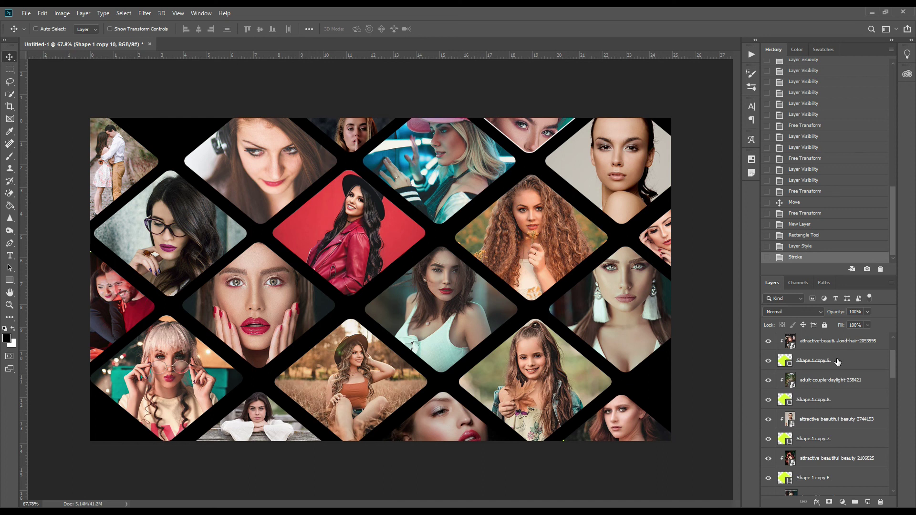
left_click(846, 362)
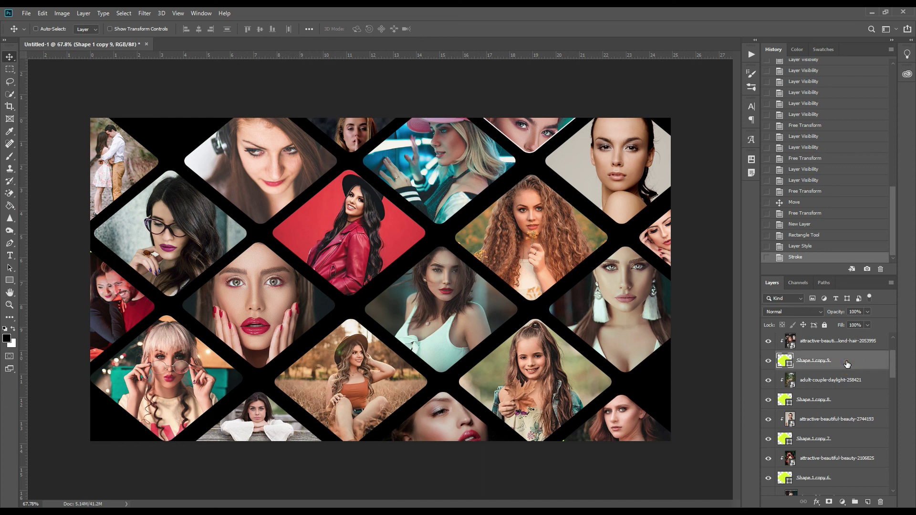
Add Shape 1 copy 8 down through the Shape 1 copy 4 layers to the selection
left_click(848, 400, "ctrl")
left_click(845, 439, "ctrl")
left_click(834, 479, "ctrl")
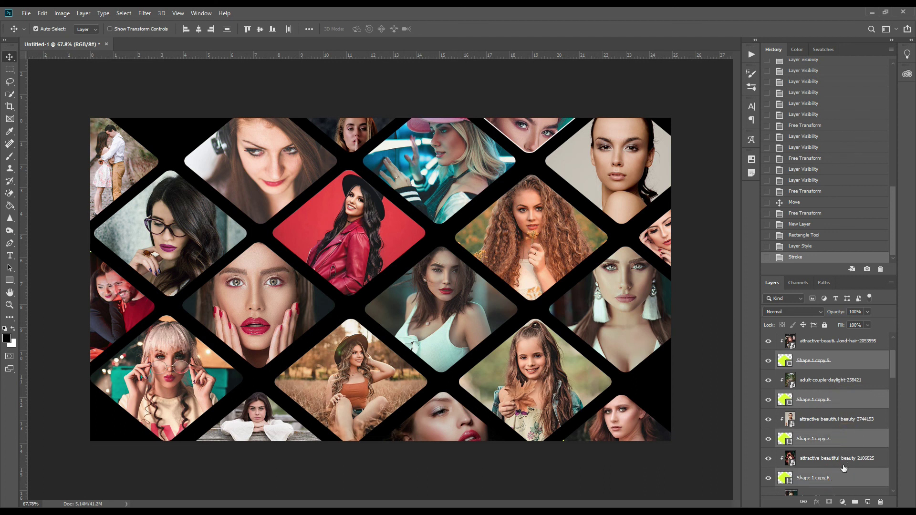
left_click_drag(893, 365, 890, 397)
left_click(864, 391, "ctrl")
key("ctrl")
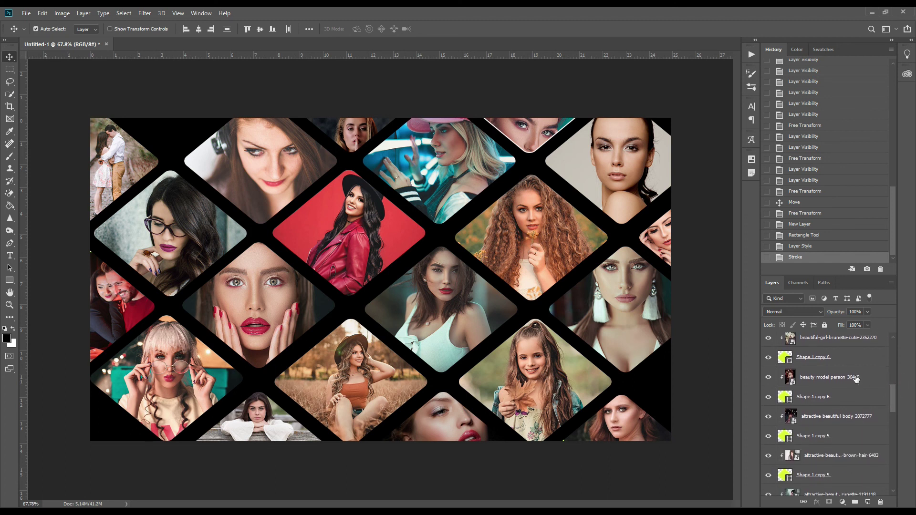
left_click(840, 400, "ctrl")
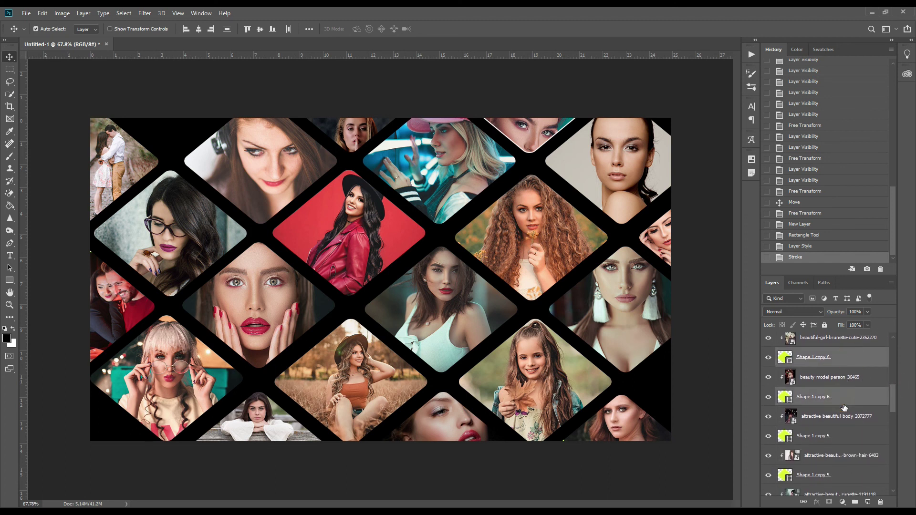
left_click(841, 434, "ctrl")
left_click(845, 477, "ctrl")
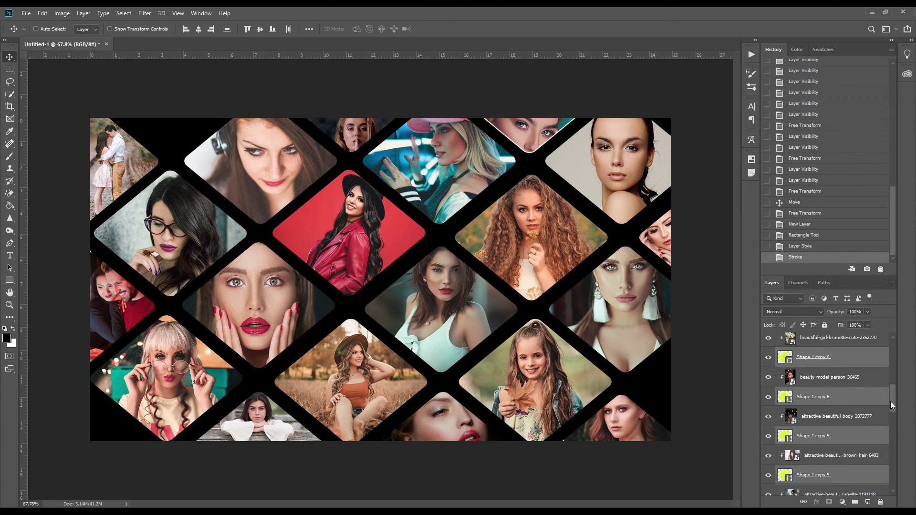
scroll(890, 398, "down", 3)
left_click(853, 346, "ctrl")
left_click(853, 383, "ctrl")
left_click(840, 426, "ctrl")
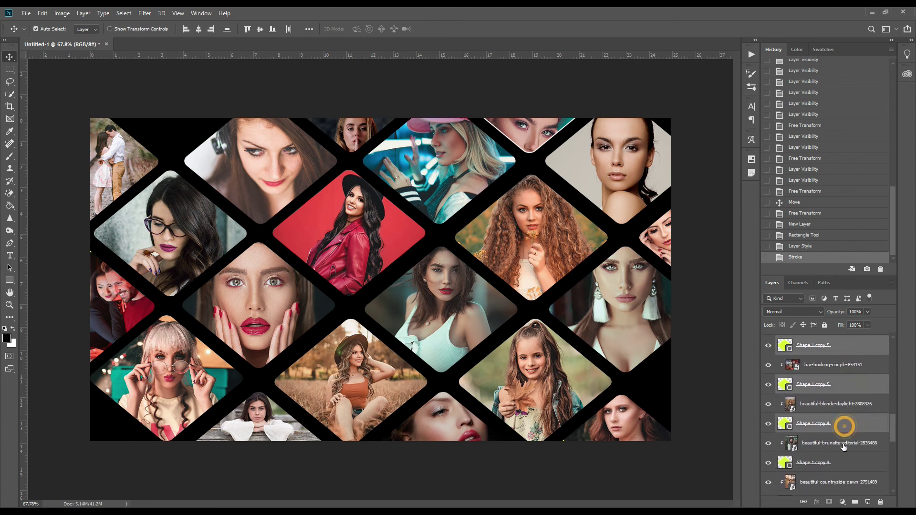
left_click(844, 463, "ctrl")
left_click_drag(893, 425, 893, 478)
left_click(839, 413, "ctrl")
left_click(840, 452, "ctrl")
Add Shape 1 copy 3 through Shape 1, then paste the stroke style onto all selected diamonds
left_click(849, 490, "ctrl")
left_click(856, 370, "ctrl")
left_click(842, 410, "ctrl")
left_click(829, 449, "ctrl")
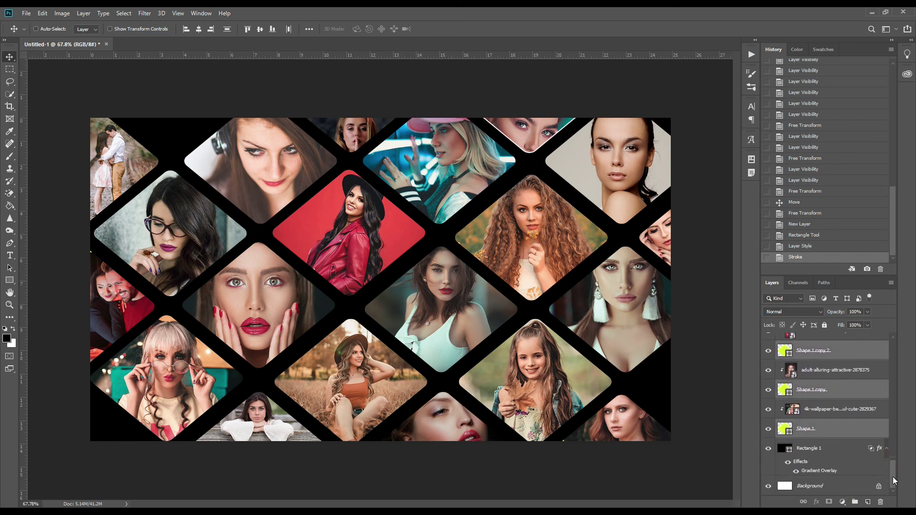
right_click(850, 430)
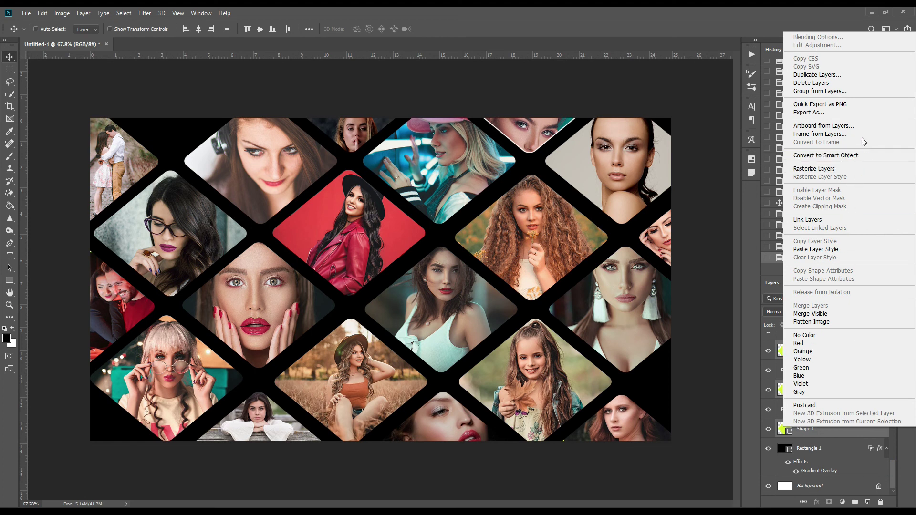
left_click(847, 249)
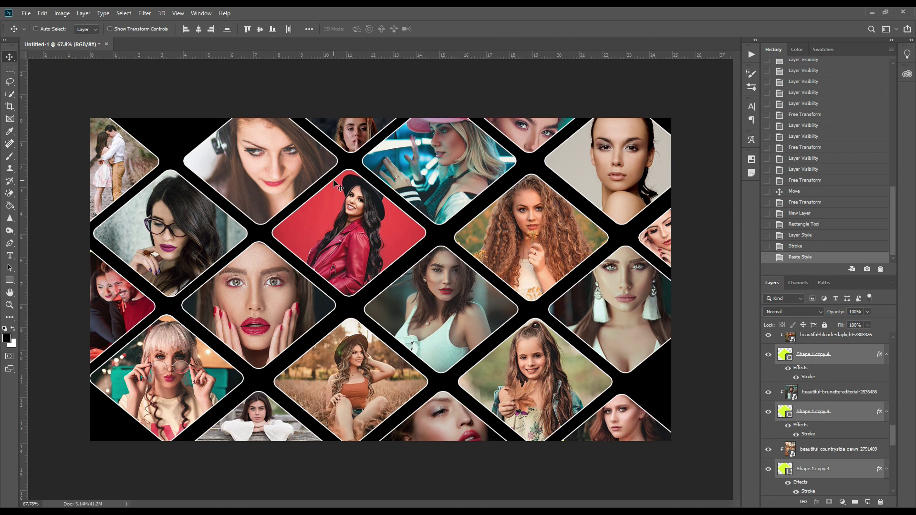
scroll(344, 205, "down", 3)
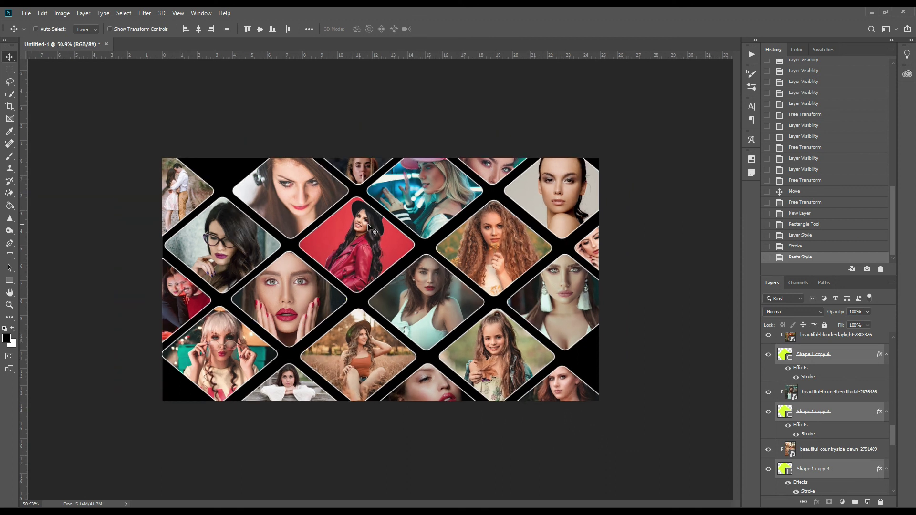
scroll(359, 252, "up", 4)
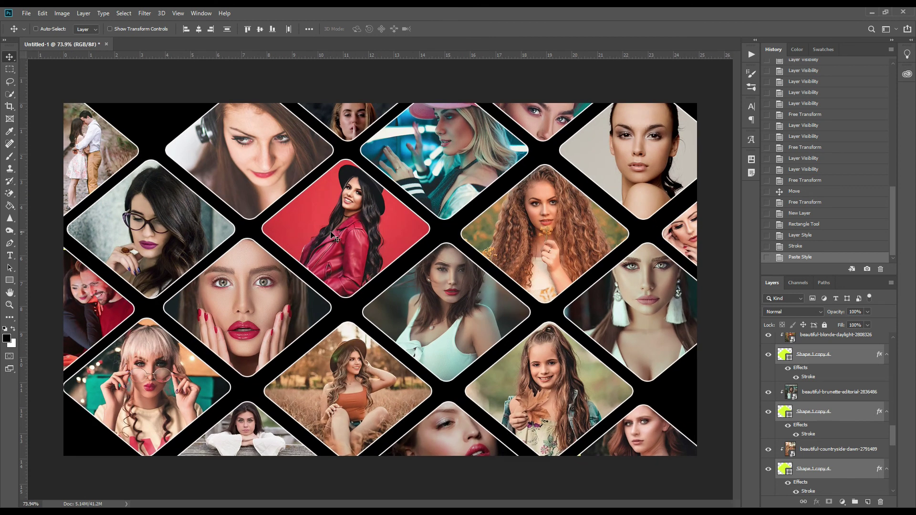